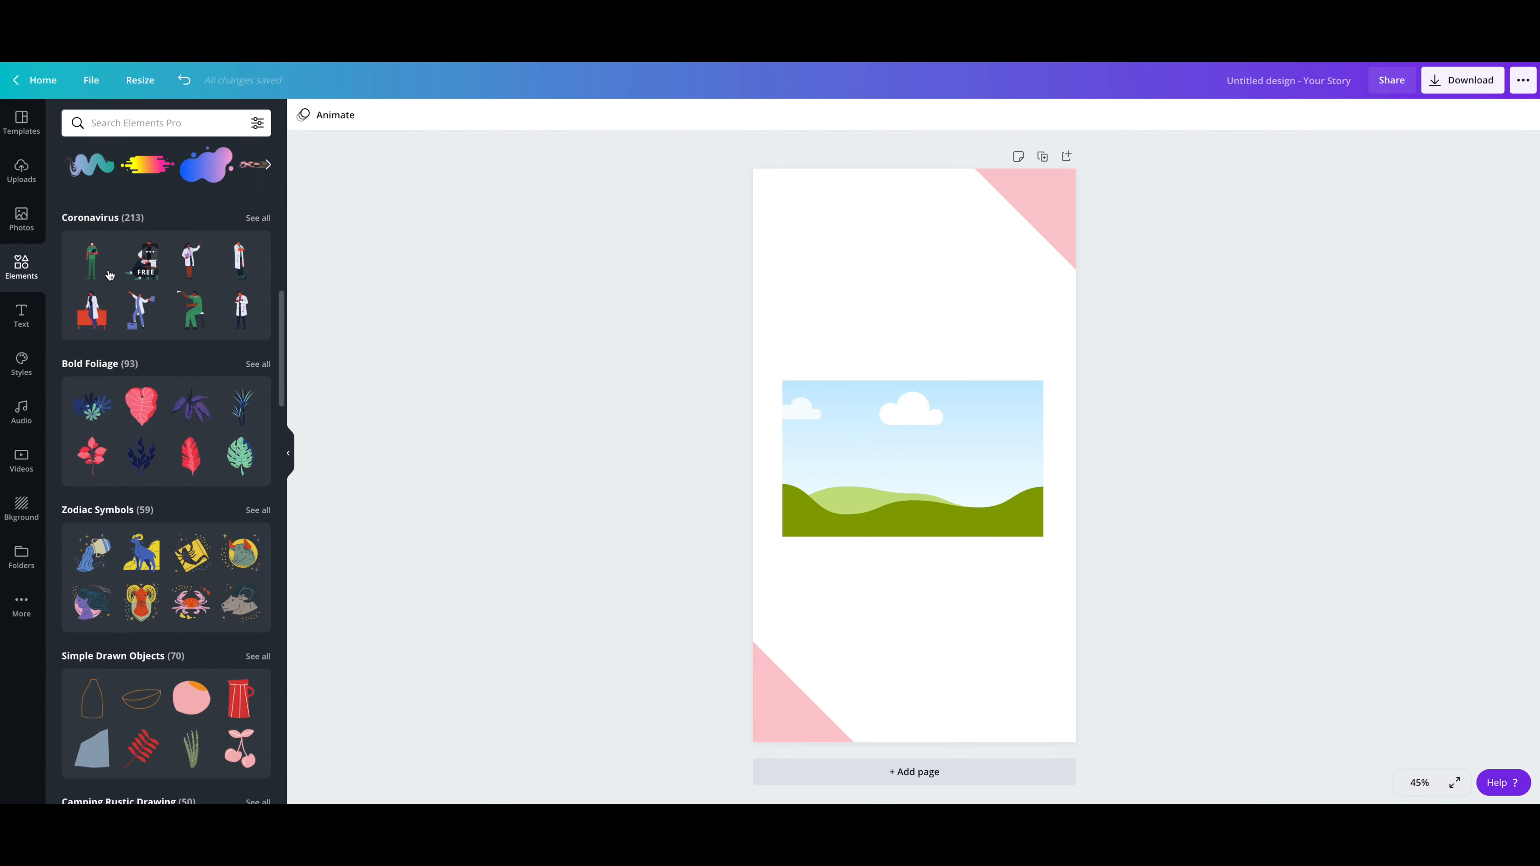
Step: Add the red wavy line from the Simple Drawn Objects collection, enlarged and tilted across the page's upper-left corner
{"action": "scroll", "coordinate": [147, 436], "scroll_direction": "down", "scroll_amount": 4}
{"action": "scroll", "coordinate": [147, 438], "scroll_direction": "down", "scroll_amount": 5}
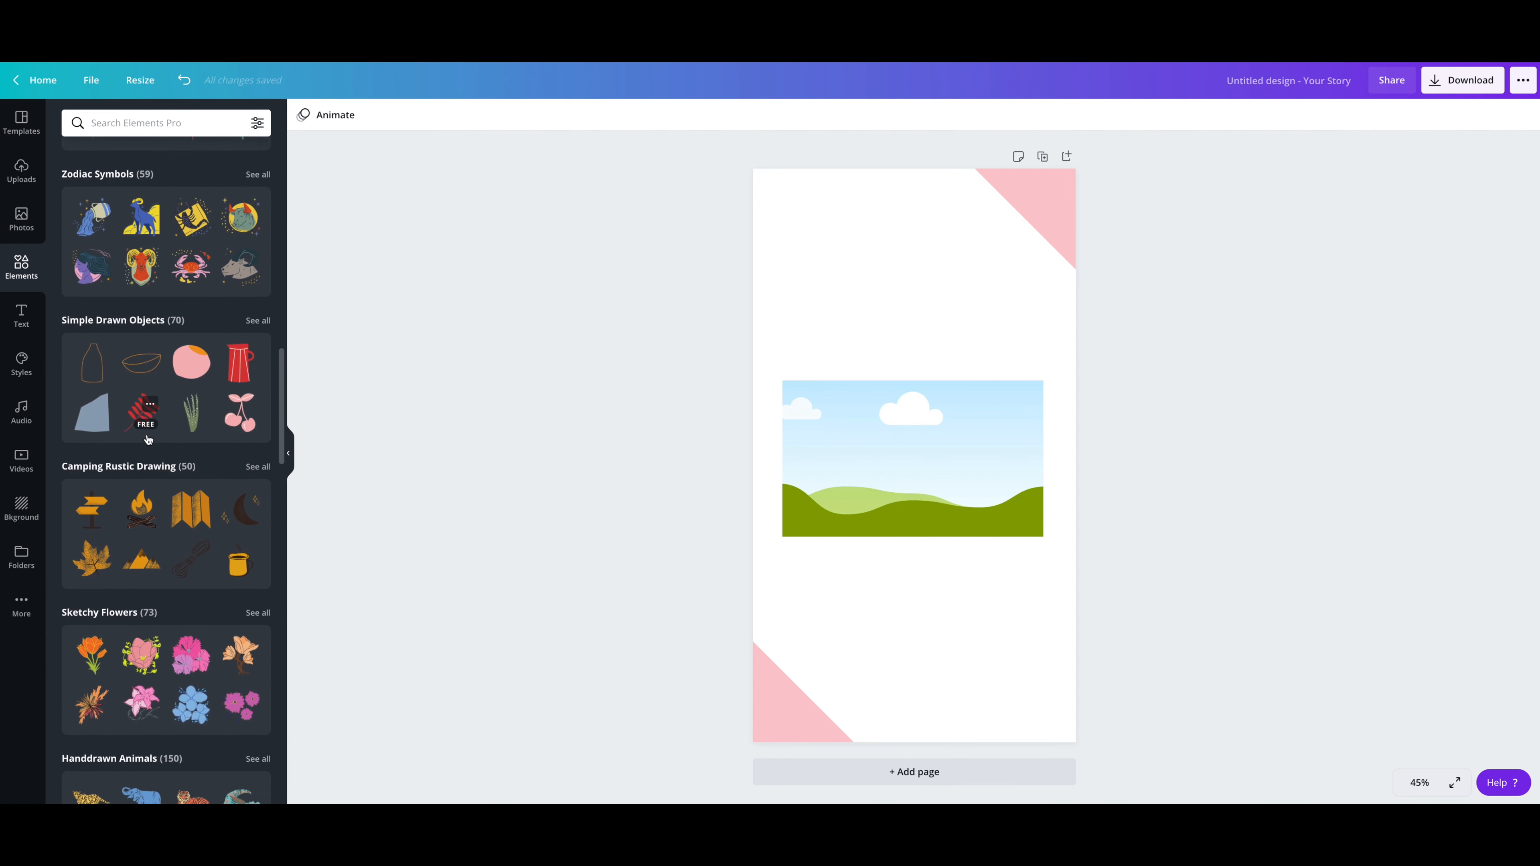
{"action": "scroll", "coordinate": [147, 437], "scroll_direction": "up", "scroll_amount": 20}
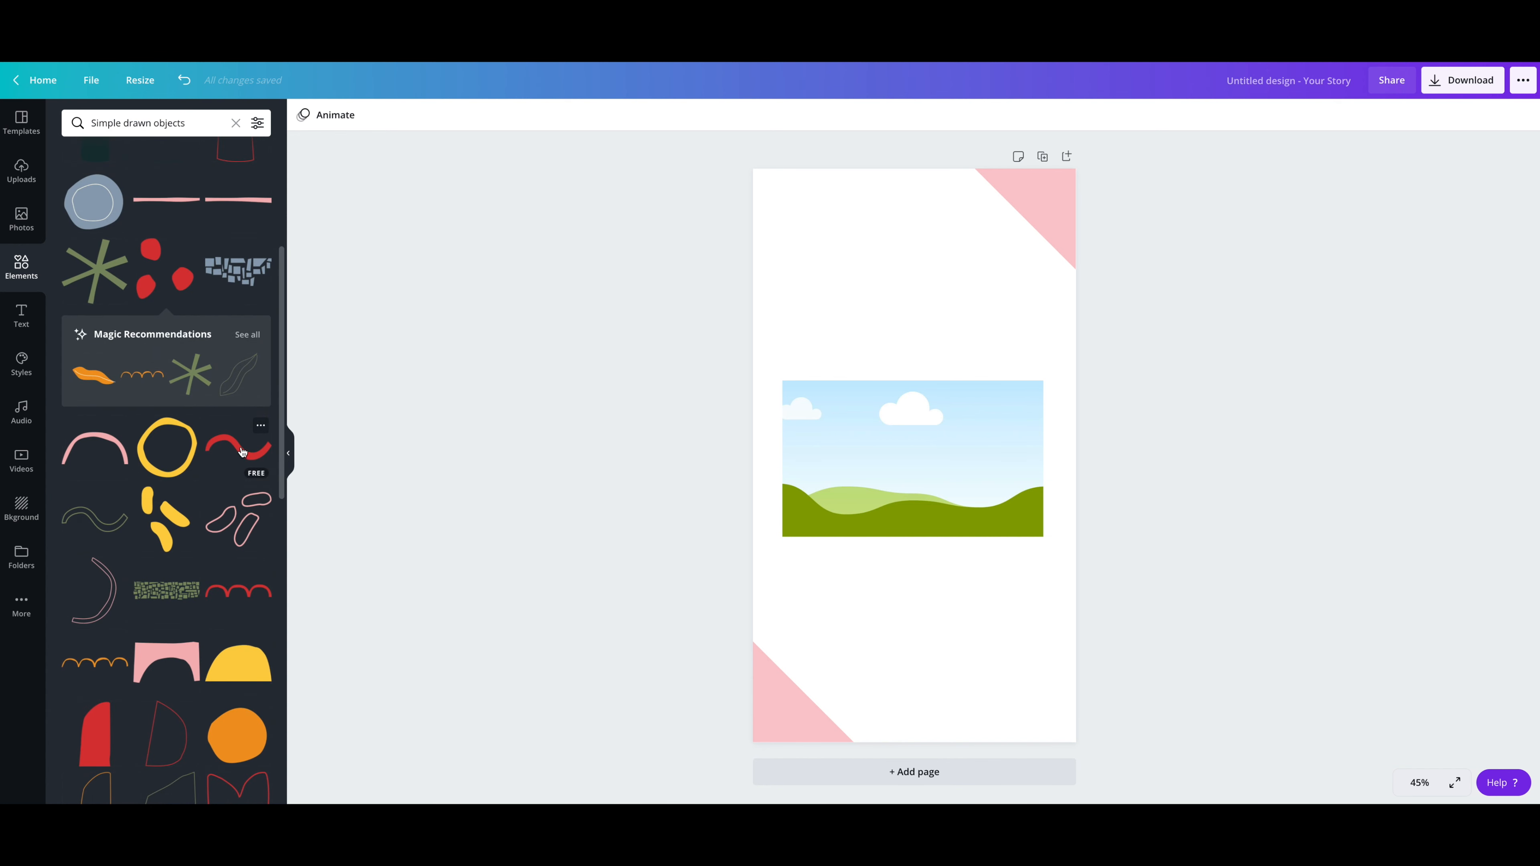
{"action": "scroll", "coordinate": [242, 452], "scroll_direction": "up", "scroll_amount": 1}
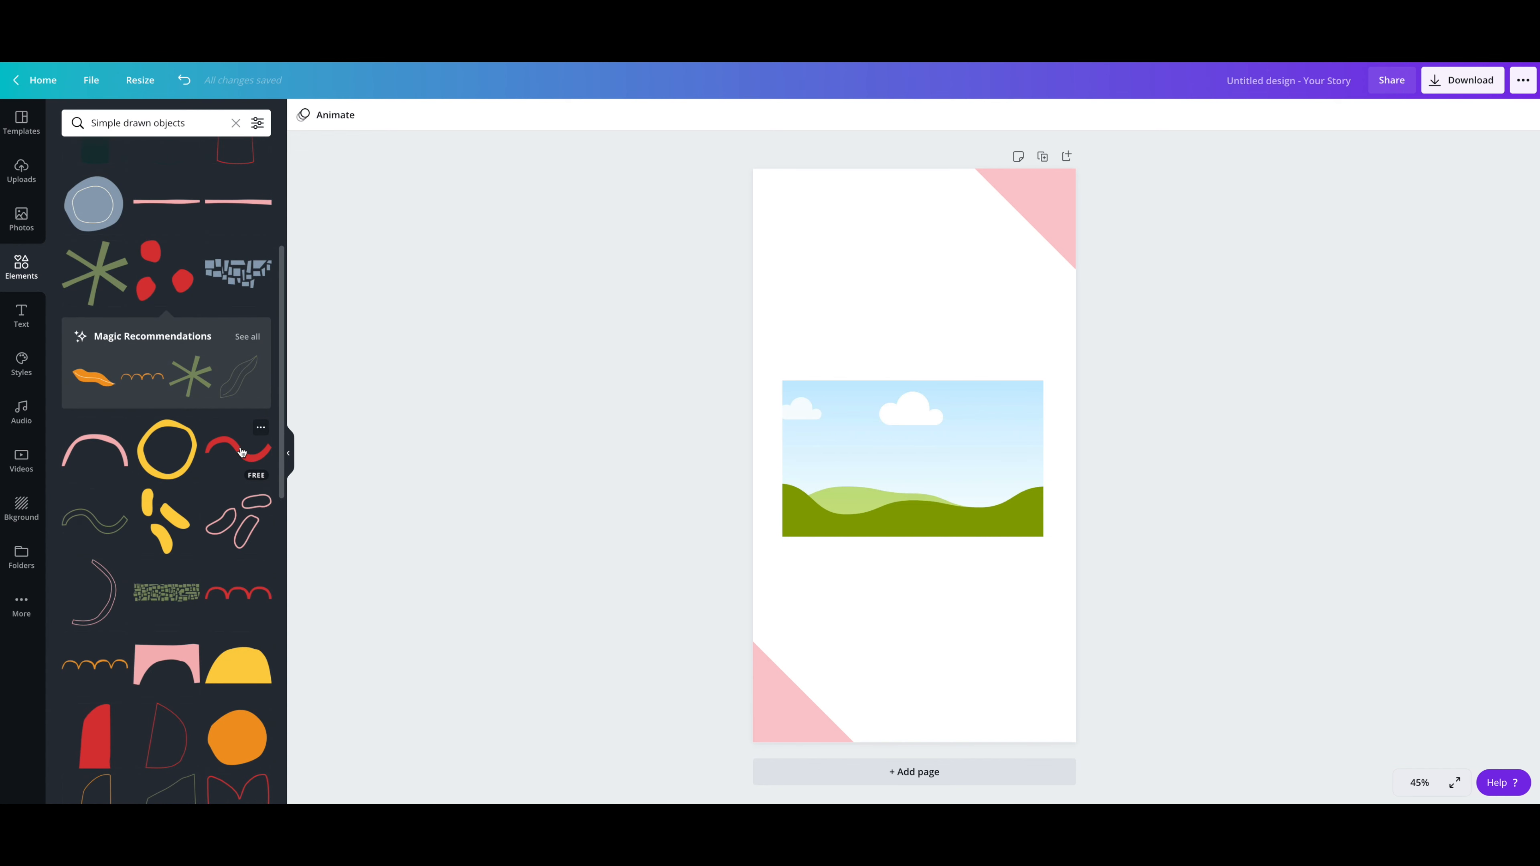
{"action": "left_click", "coordinate": [241, 451]}
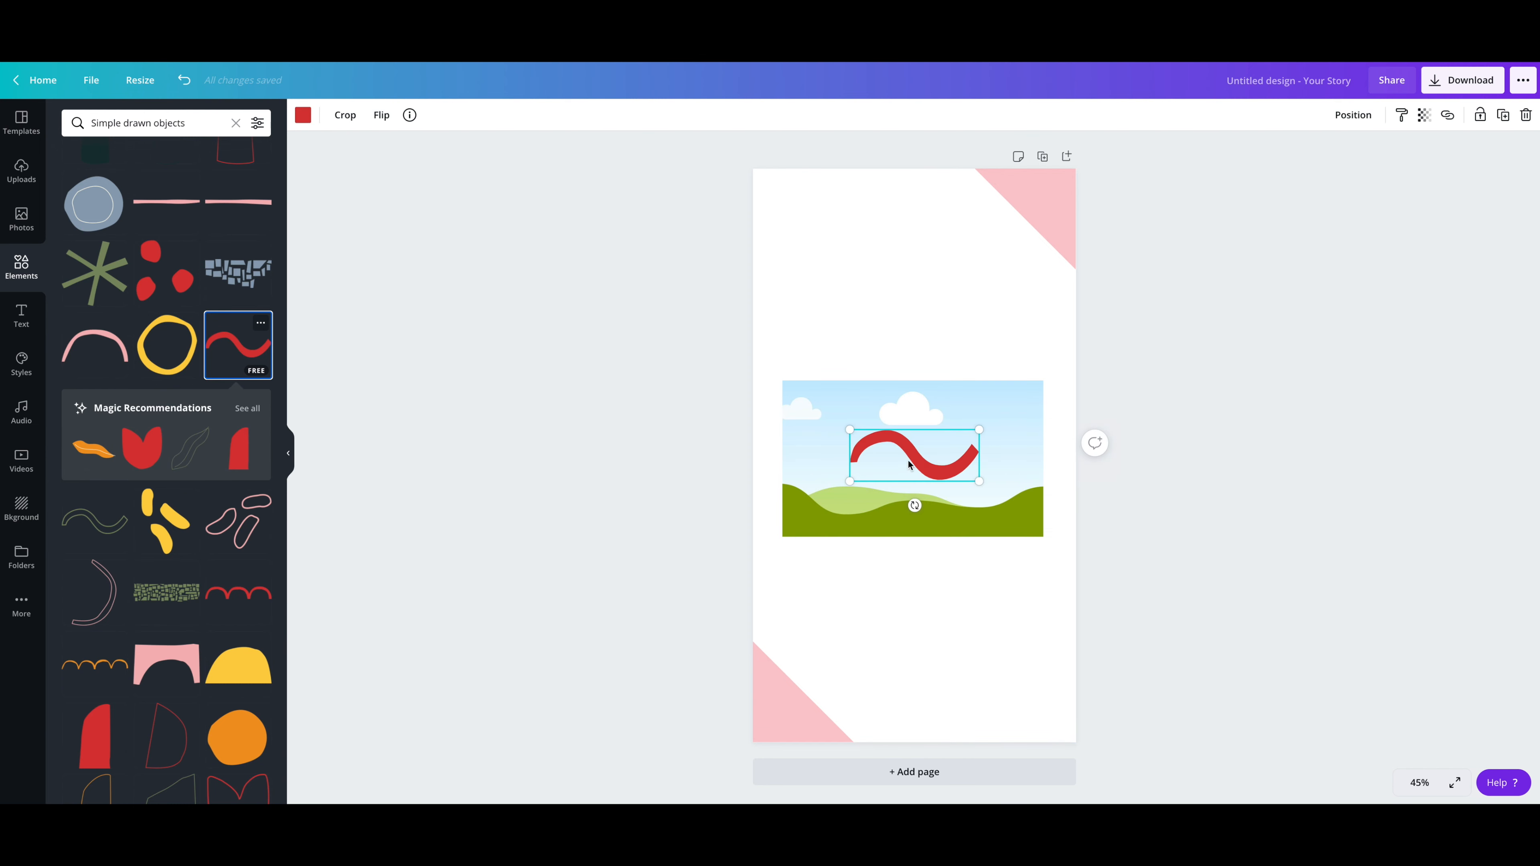
{"action": "left_click_drag", "start_coordinate": [919, 460], "coordinate": [825, 313]}
{"action": "left_click_drag", "start_coordinate": [879, 269], "coordinate": [896, 208]}
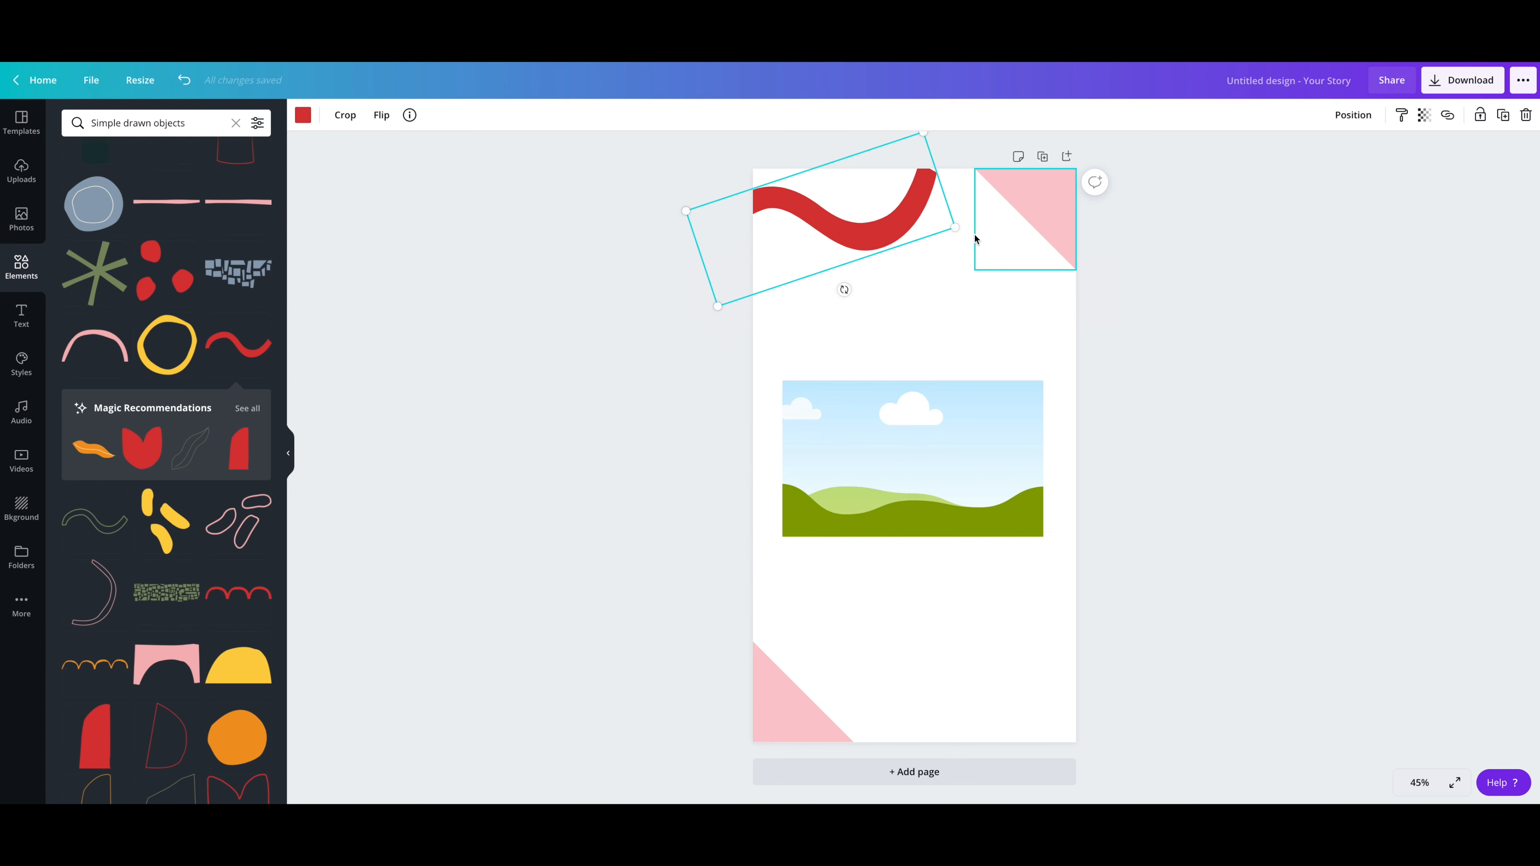
{"action": "left_click_drag", "start_coordinate": [980, 230], "coordinate": [989, 229]}
{"action": "left_click_drag", "start_coordinate": [862, 296], "coordinate": [887, 234]}
Step: Recolor the wavy line with the dark teal brand color
{"action": "left_click", "coordinate": [302, 115]}
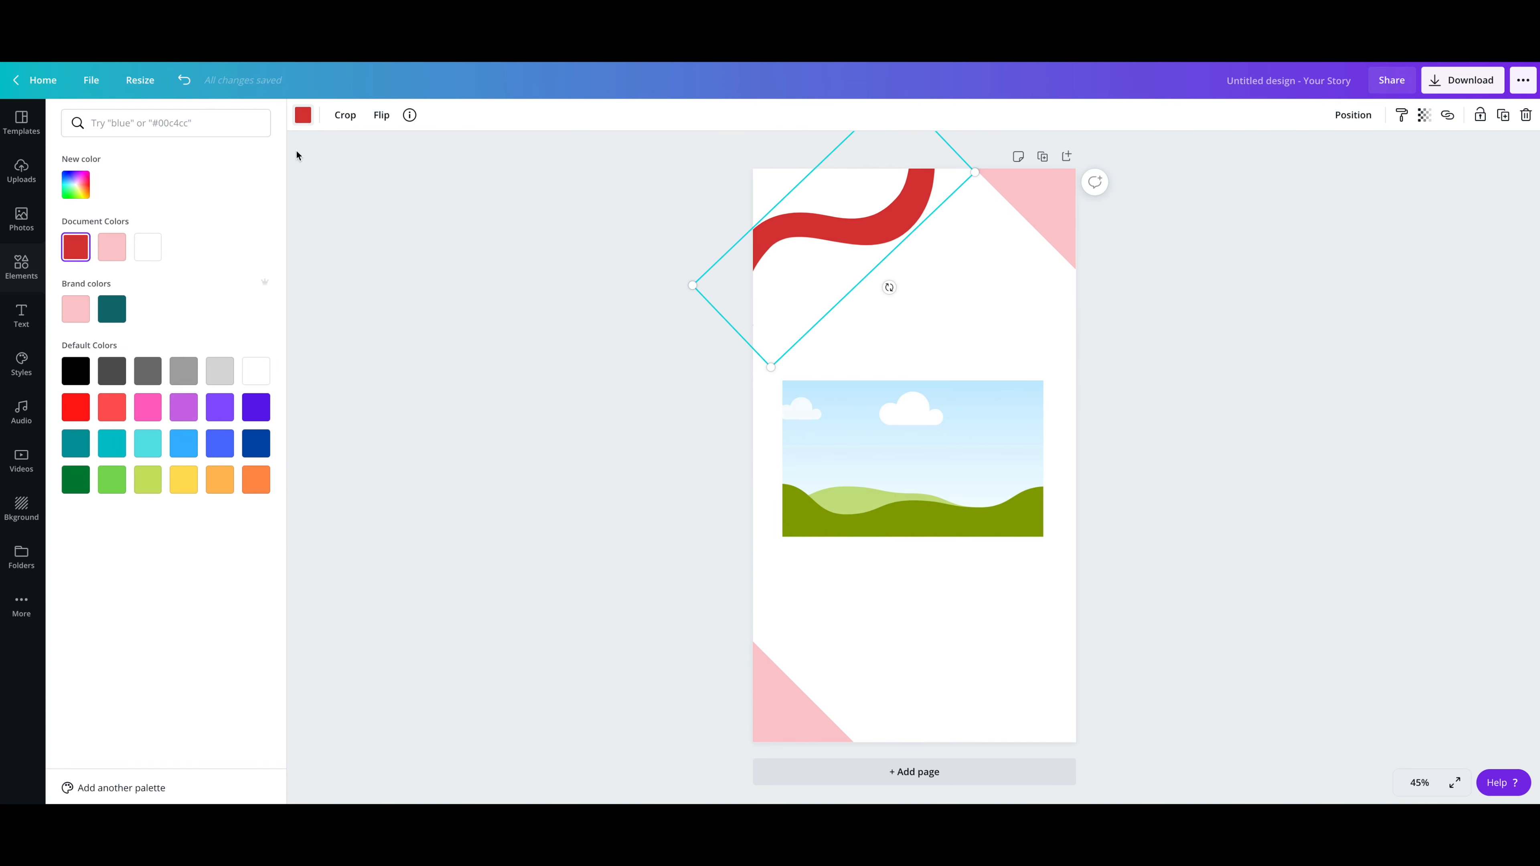
{"action": "left_click", "coordinate": [111, 309]}
{"action": "left_click", "coordinate": [862, 223]}
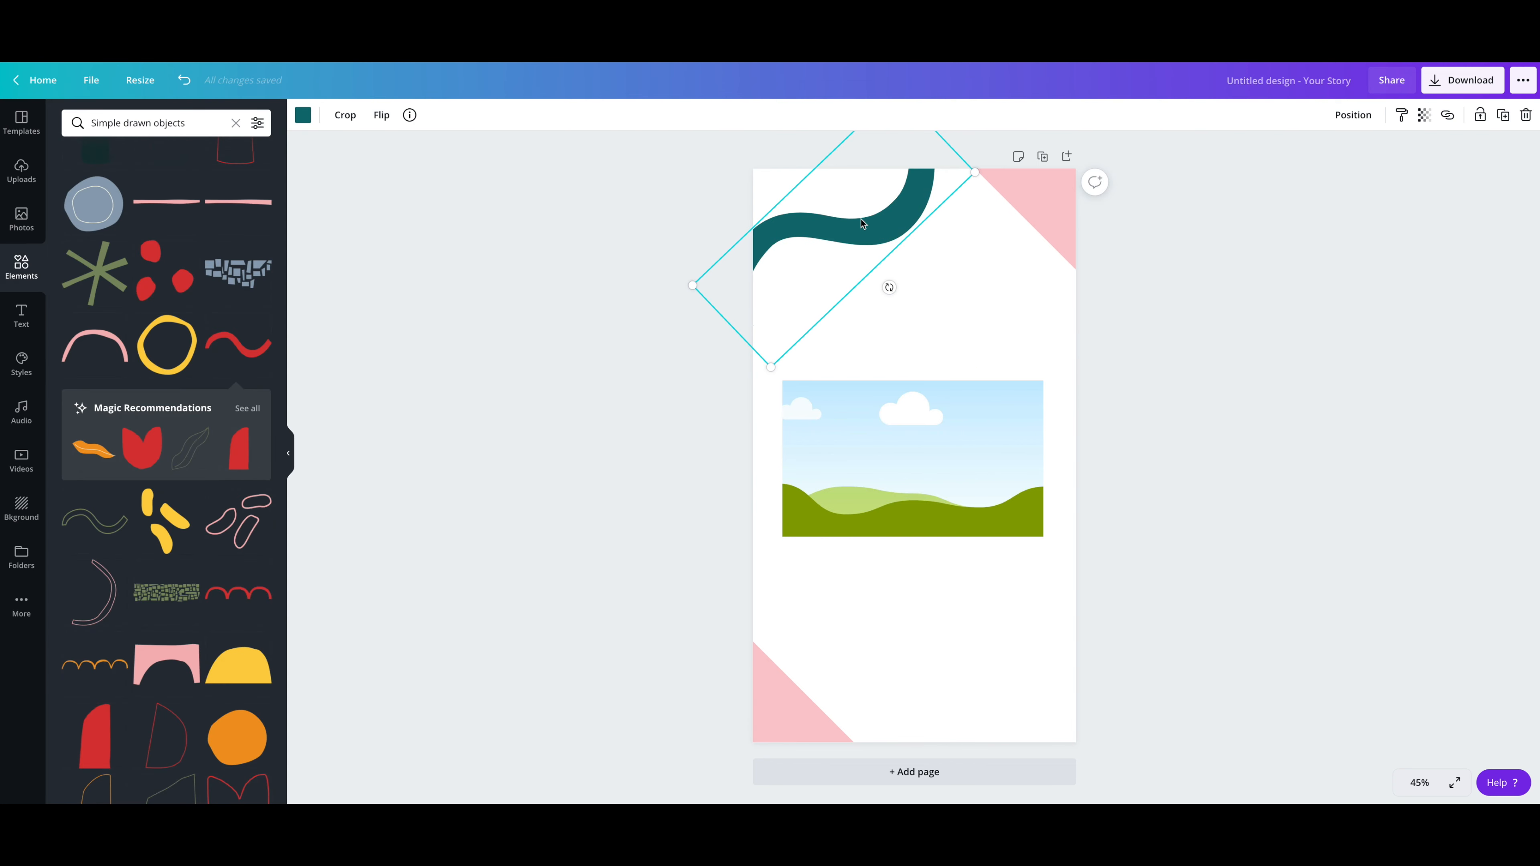
Step: Duplicate the teal wave and place the copy below the original, enlarged and rotated so it runs off the page's left and top edges
{"action": "key", "text": "ctrl+d"}
{"action": "left_click_drag", "start_coordinate": [884, 245], "coordinate": [922, 266]}
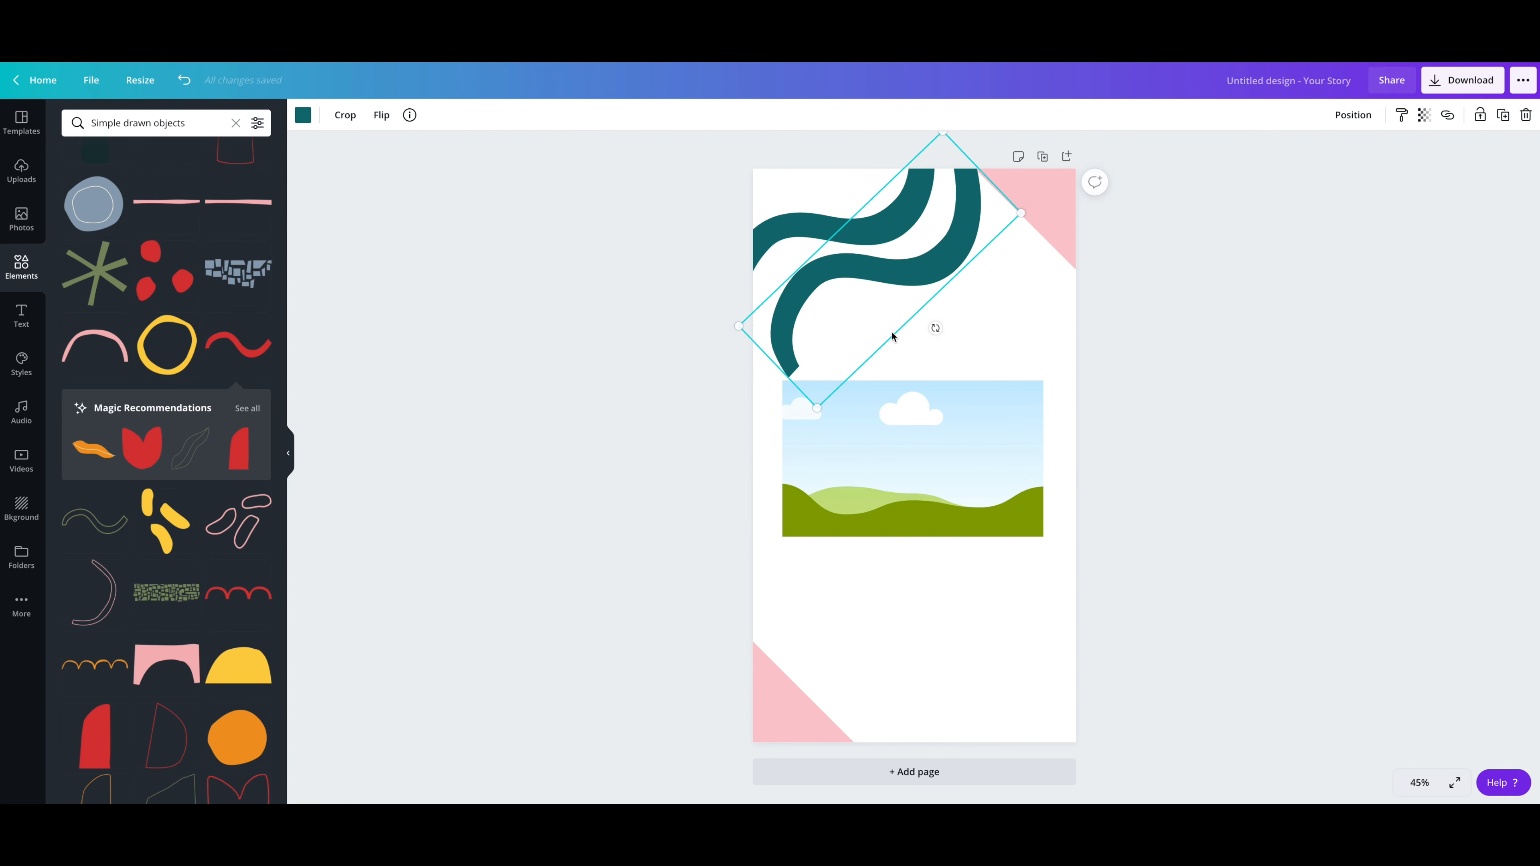
{"action": "left_click_drag", "start_coordinate": [932, 329], "coordinate": [911, 290]}
{"action": "left_click_drag", "start_coordinate": [788, 398], "coordinate": [756, 454]}
{"action": "left_click_drag", "start_coordinate": [947, 139], "coordinate": [958, 106]}
{"action": "left_click_drag", "start_coordinate": [951, 276], "coordinate": [944, 278]}
{"action": "left_click", "coordinate": [1240, 305]}
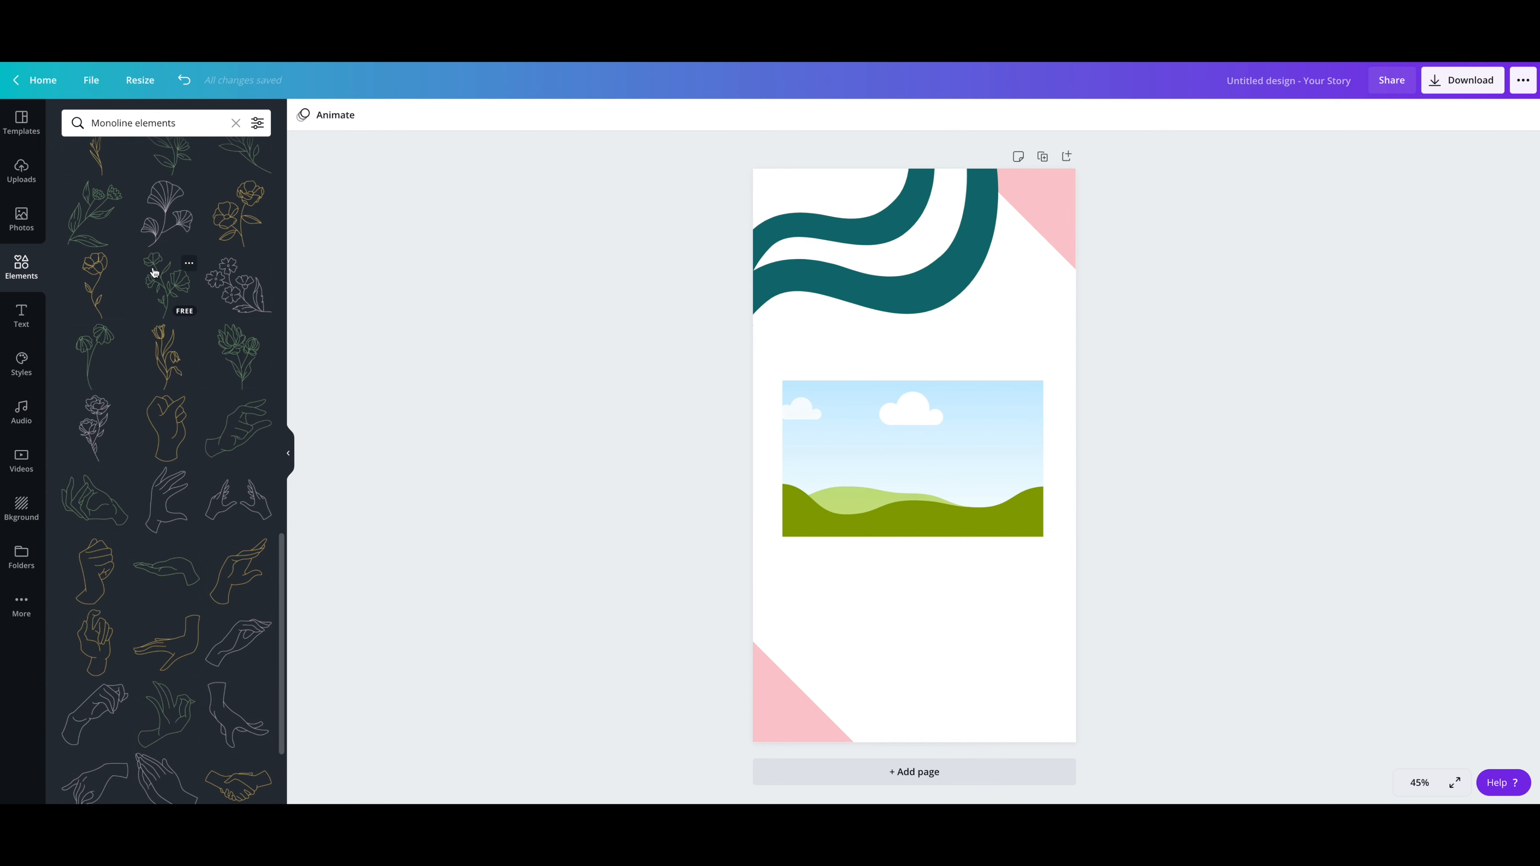
Step: Add the flower-branch line drawing from Monoline elements, enlarged and running off the page's lower-right corner
{"action": "left_click", "coordinate": [247, 284]}
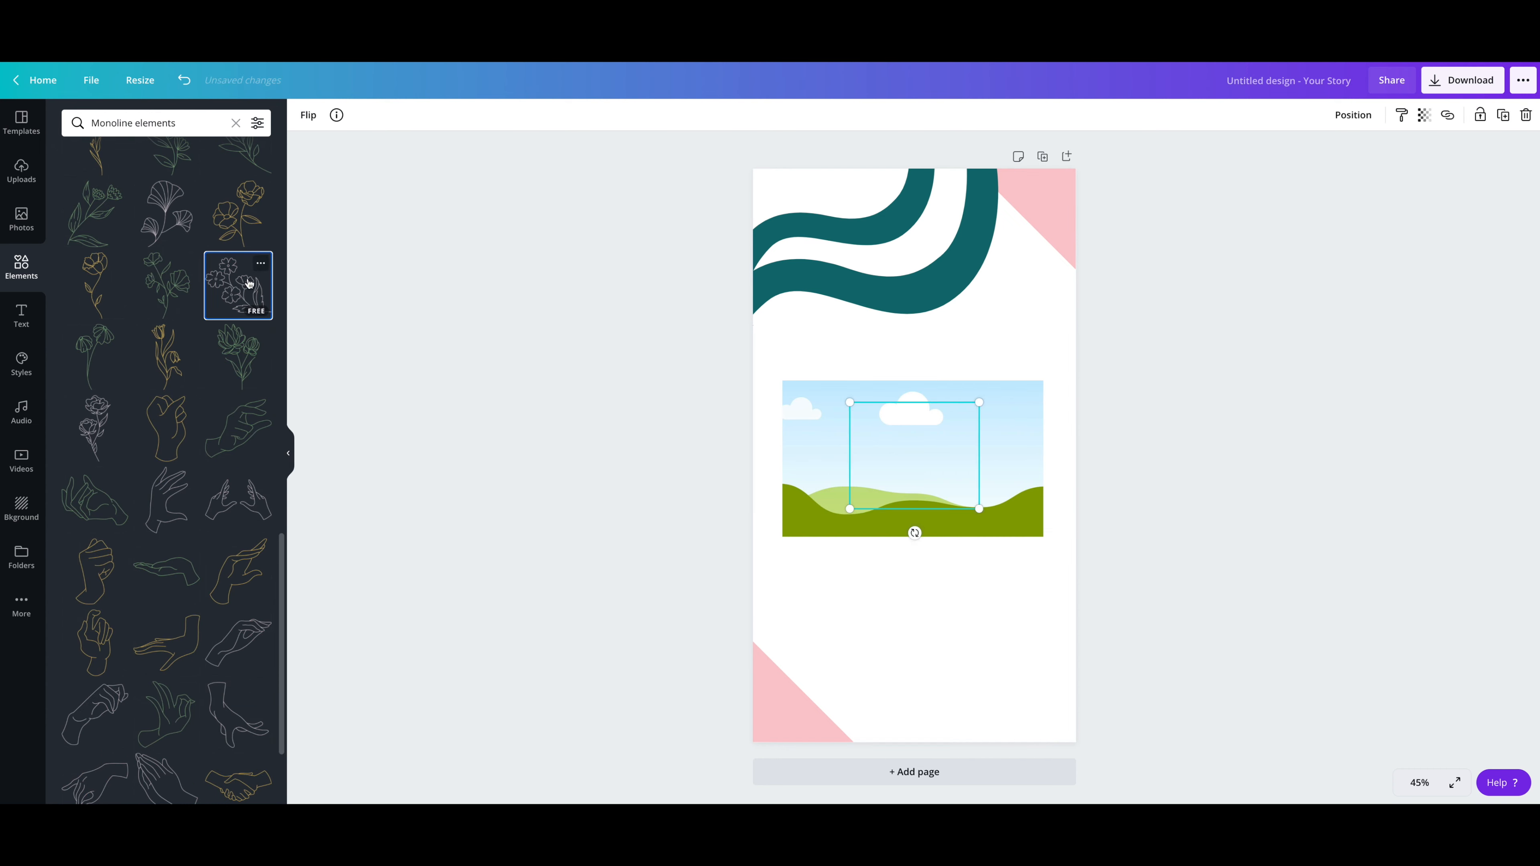
{"action": "left_click_drag", "start_coordinate": [988, 514], "coordinate": [1188, 607]}
{"action": "left_click_drag", "start_coordinate": [1058, 586], "coordinate": [1083, 716]}
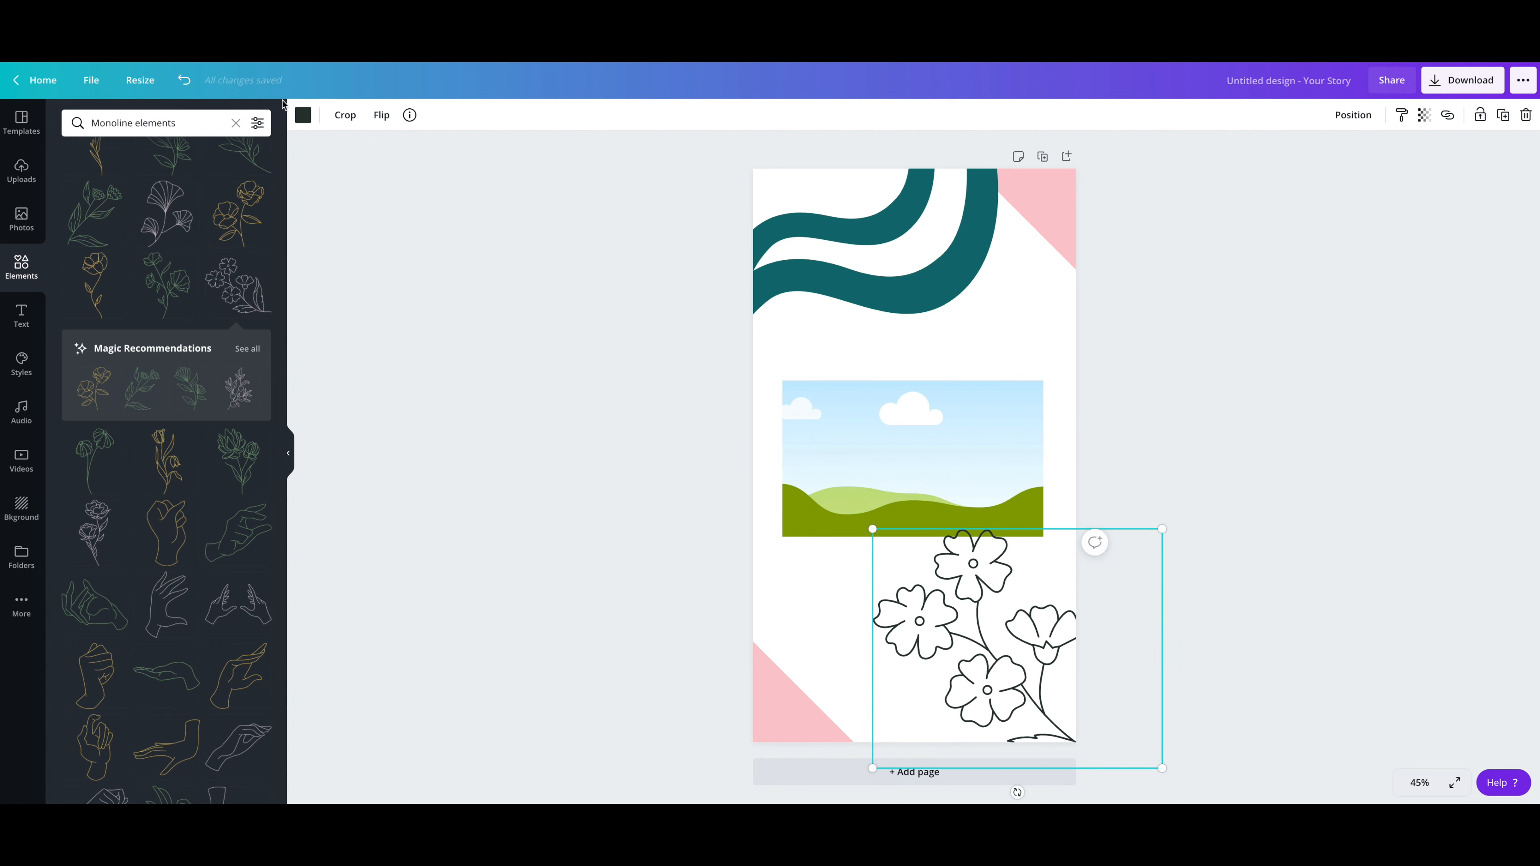
Step: Recolor the flower line drawing with the dark teal brand color
{"action": "left_click", "coordinate": [304, 115]}
{"action": "left_click", "coordinate": [126, 314]}
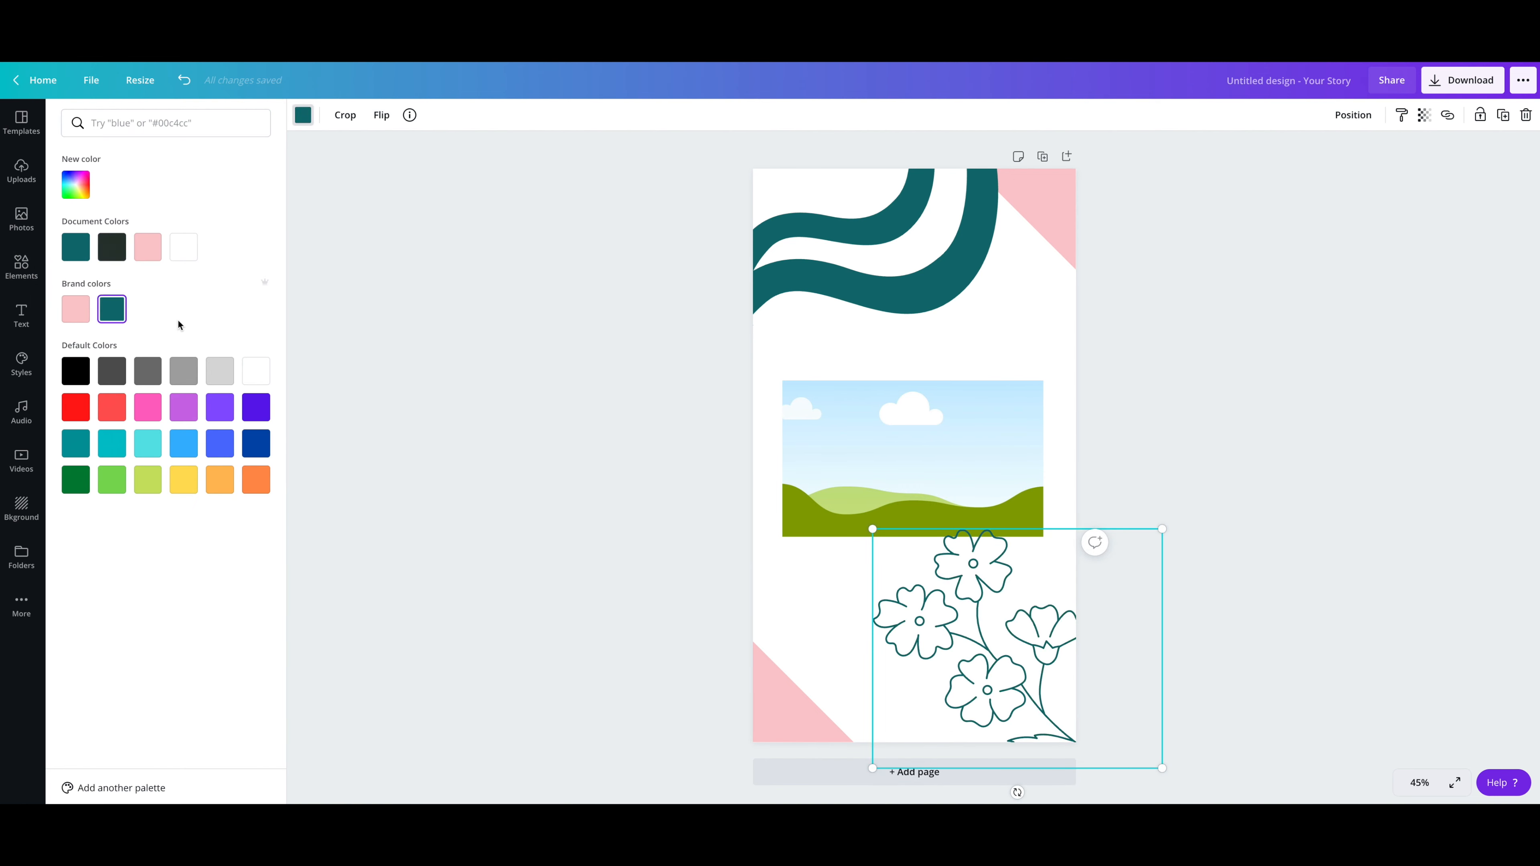
{"action": "left_click", "coordinate": [1153, 467]}
{"action": "left_click", "coordinate": [1154, 467]}
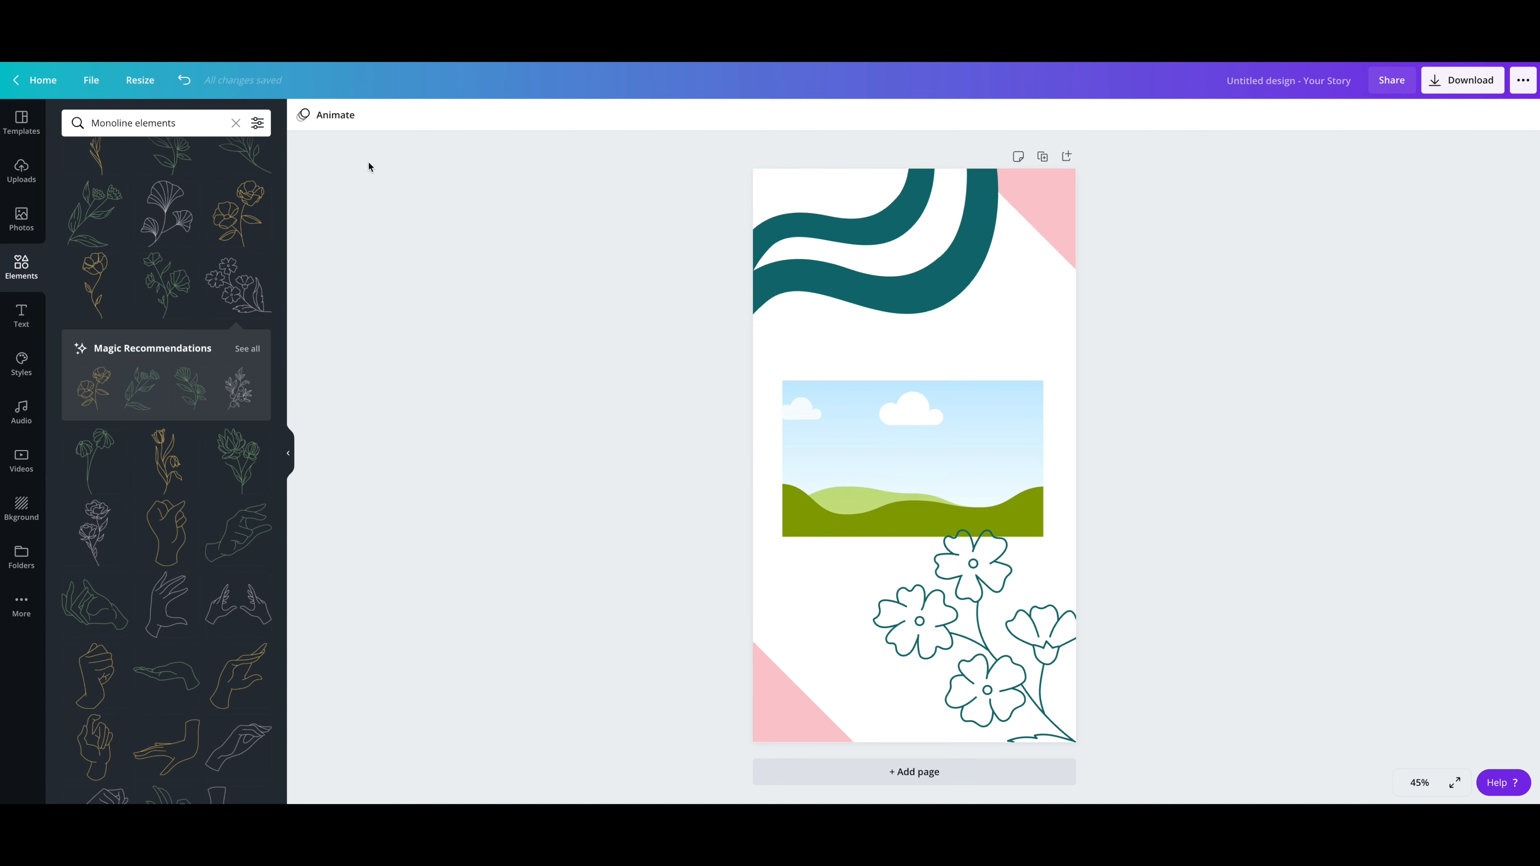
Step: Add a square shape, stretch it slightly beyond the landscape frame on all sides, and send it to the back as a border
{"action": "left_click", "coordinate": [235, 125]}
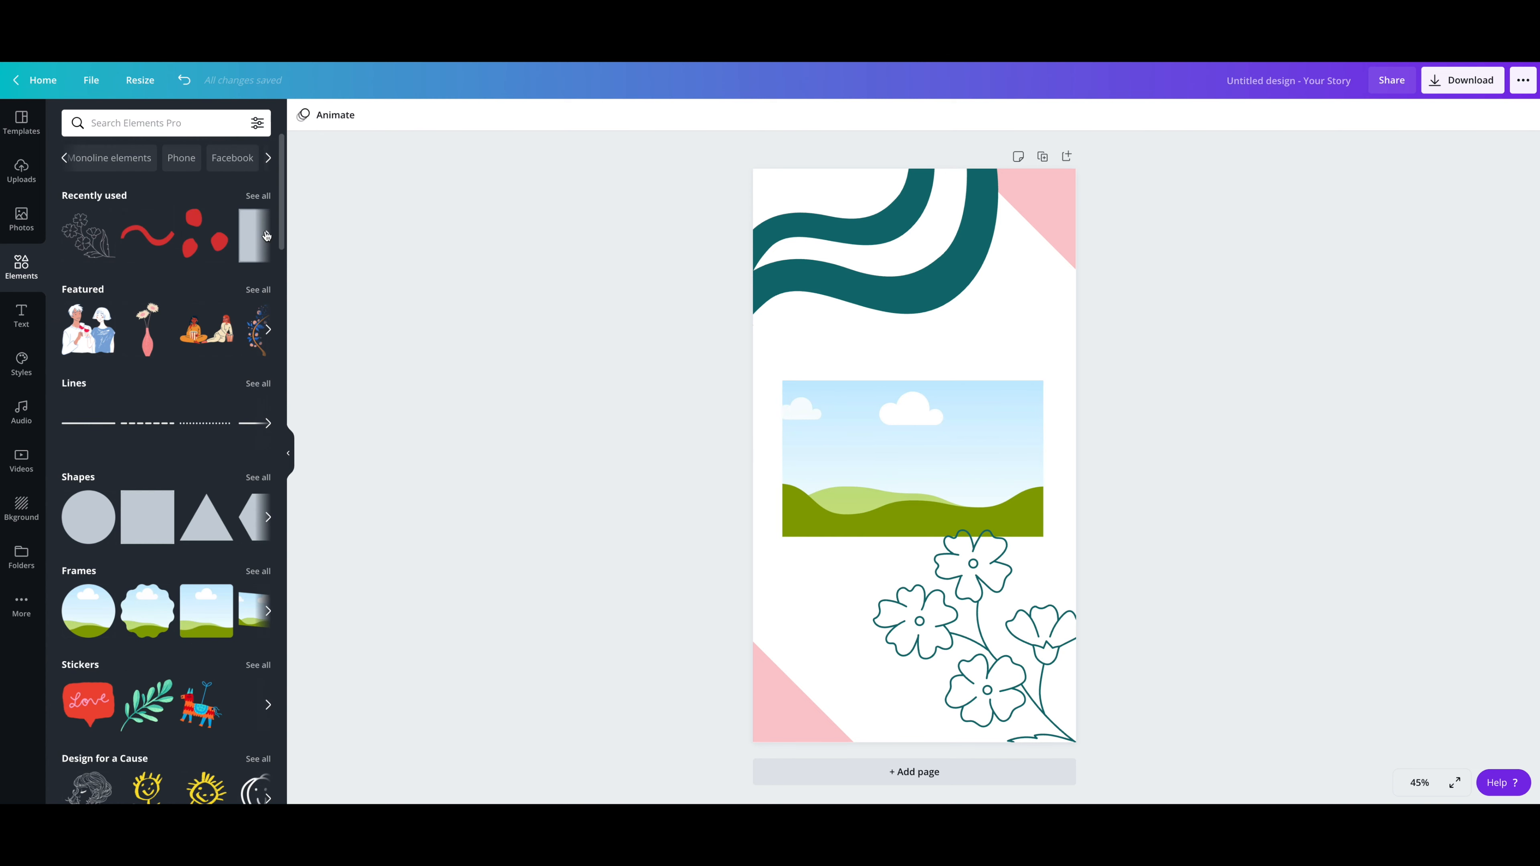
{"action": "left_click_drag", "start_coordinate": [159, 509], "coordinate": [771, 459]}
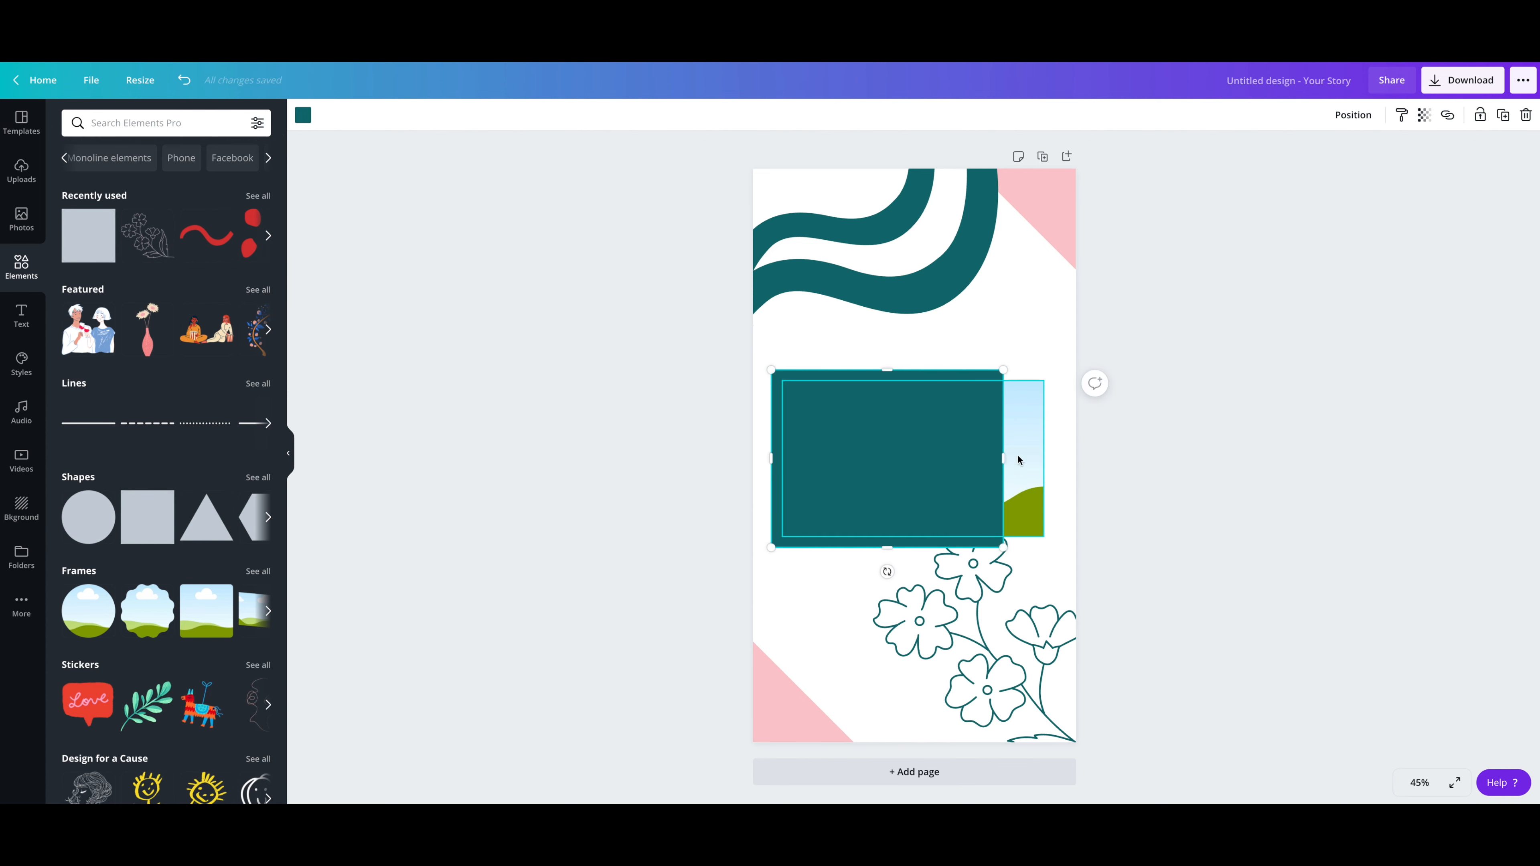
{"action": "left_click_drag", "start_coordinate": [1004, 459], "coordinate": [1054, 459]}
{"action": "right_click", "coordinate": [935, 473]}
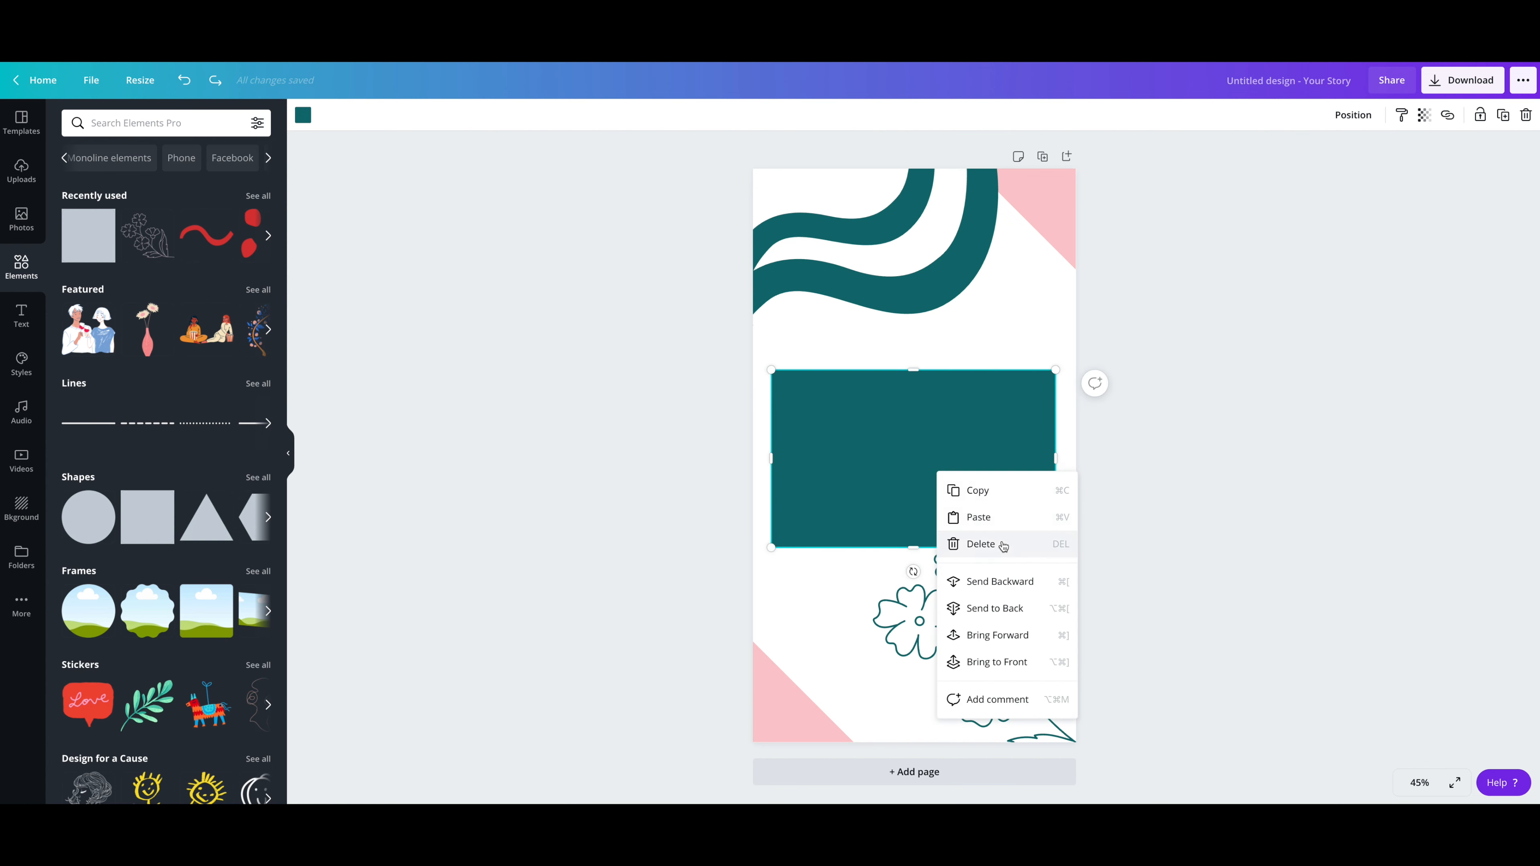
{"action": "left_click", "coordinate": [994, 606]}
{"action": "left_click", "coordinate": [1164, 534]}
Step: Recolor the border rectangle behind the landscape frame light pink
{"action": "left_click", "coordinate": [1049, 373]}
{"action": "left_click", "coordinate": [302, 115]}
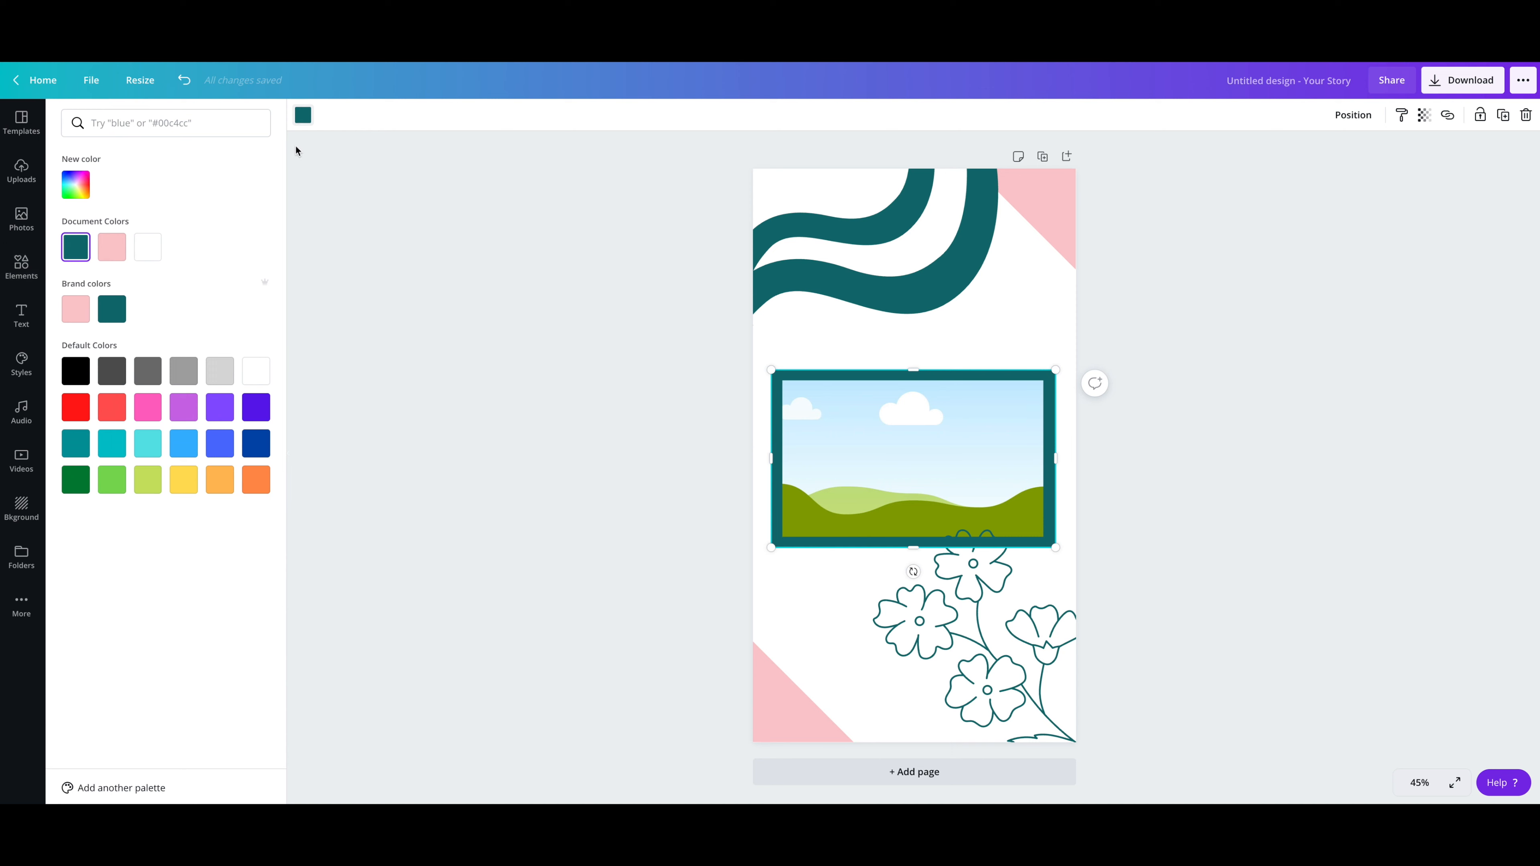
{"action": "left_click", "coordinate": [112, 247]}
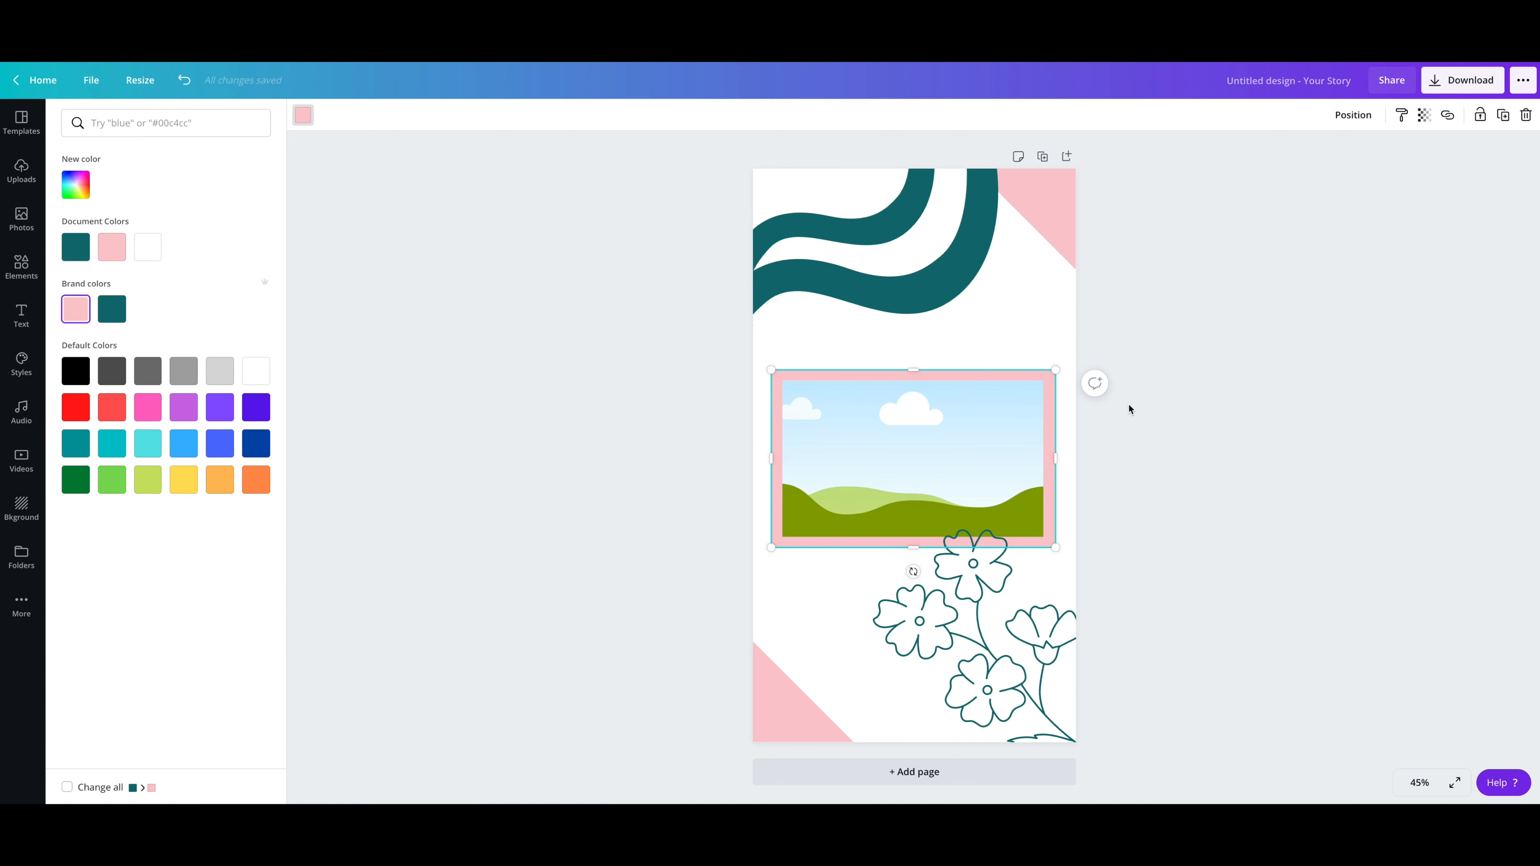
{"action": "left_click", "coordinate": [1131, 404]}
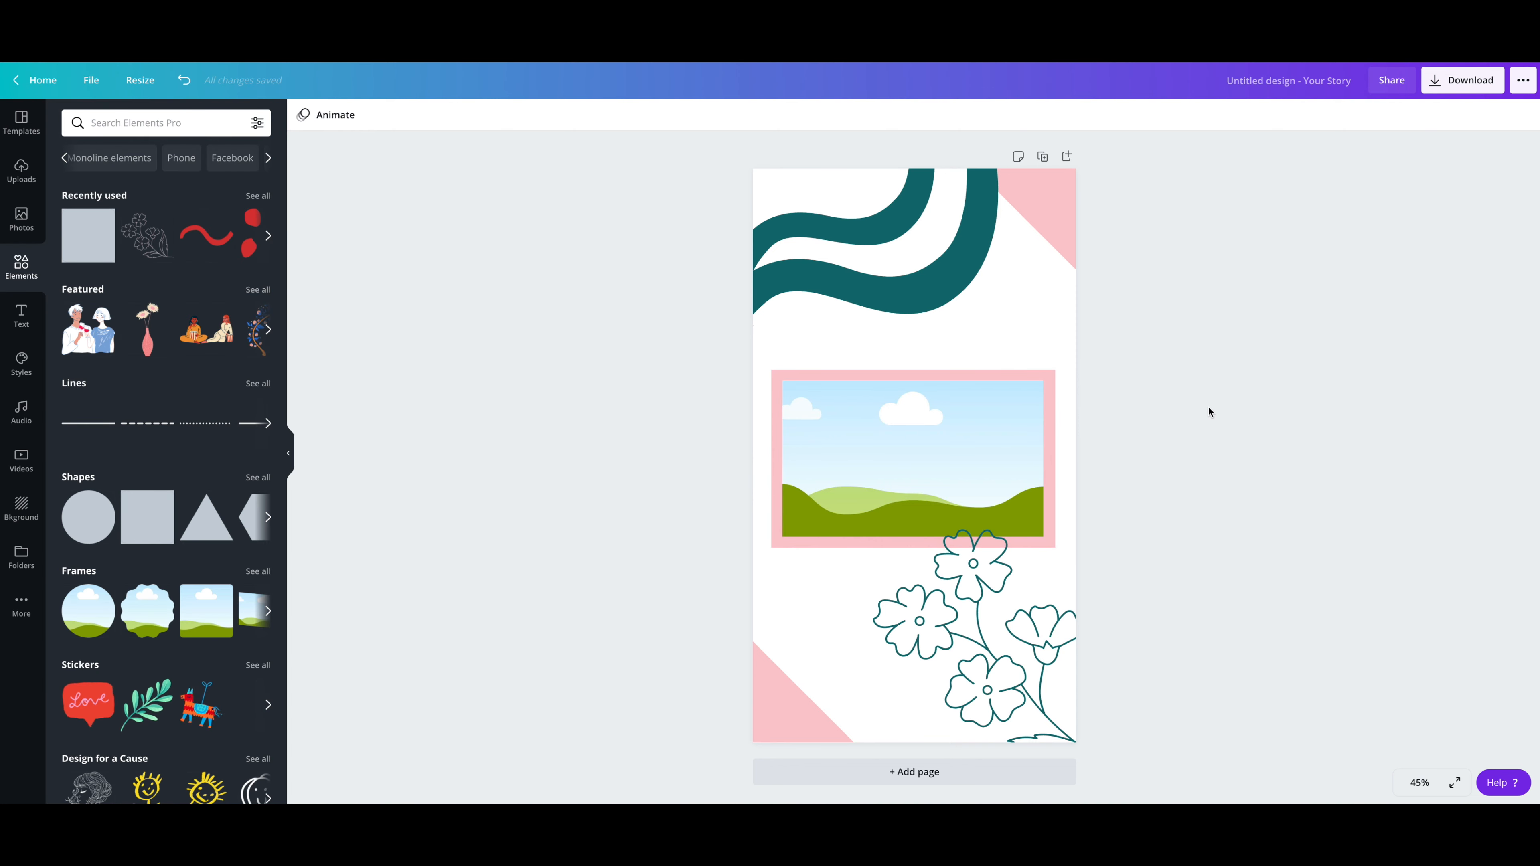
{"action": "left_click", "coordinate": [1050, 373]}
{"action": "left_click", "coordinate": [1237, 403]}
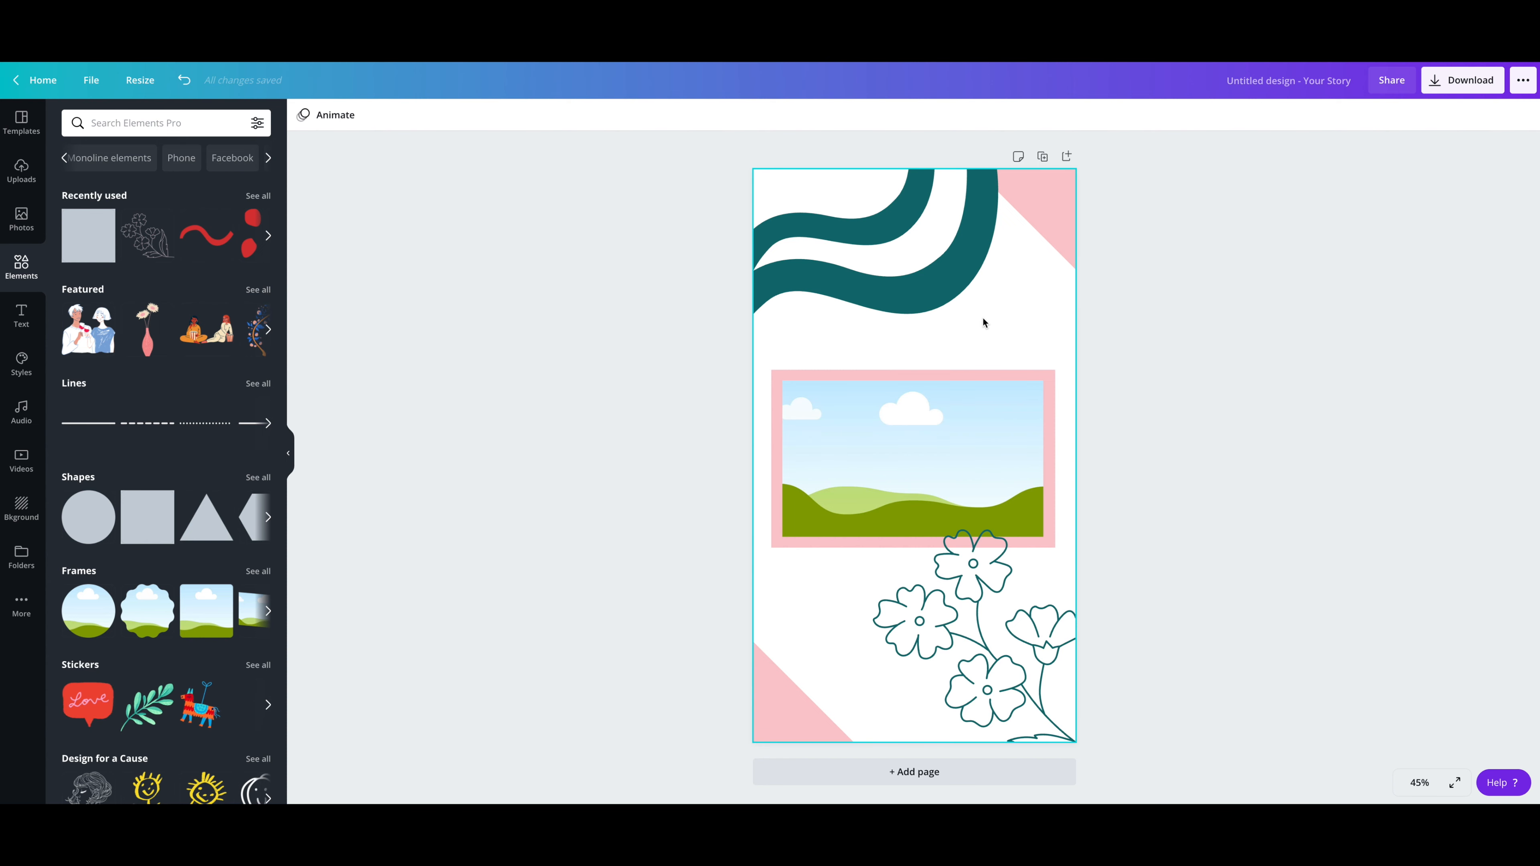
Step: Add a paragraph text box, enlarge it to about font size 47.5, place it over the lower wave, and open its text for editing
{"action": "left_click", "coordinate": [21, 315]}
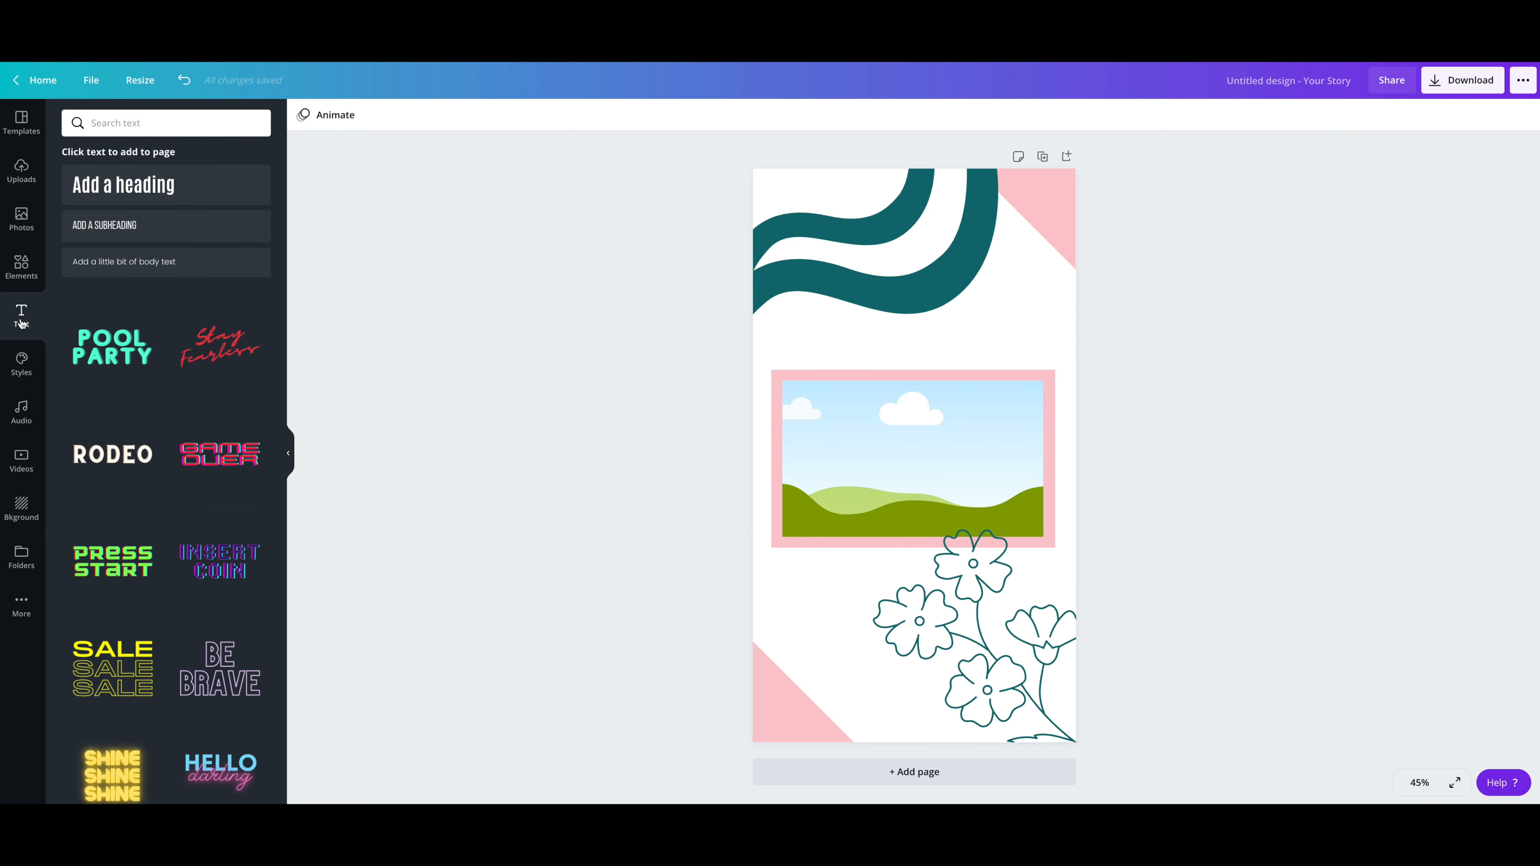
{"action": "scroll", "coordinate": [194, 339], "scroll_direction": "down", "scroll_amount": 7}
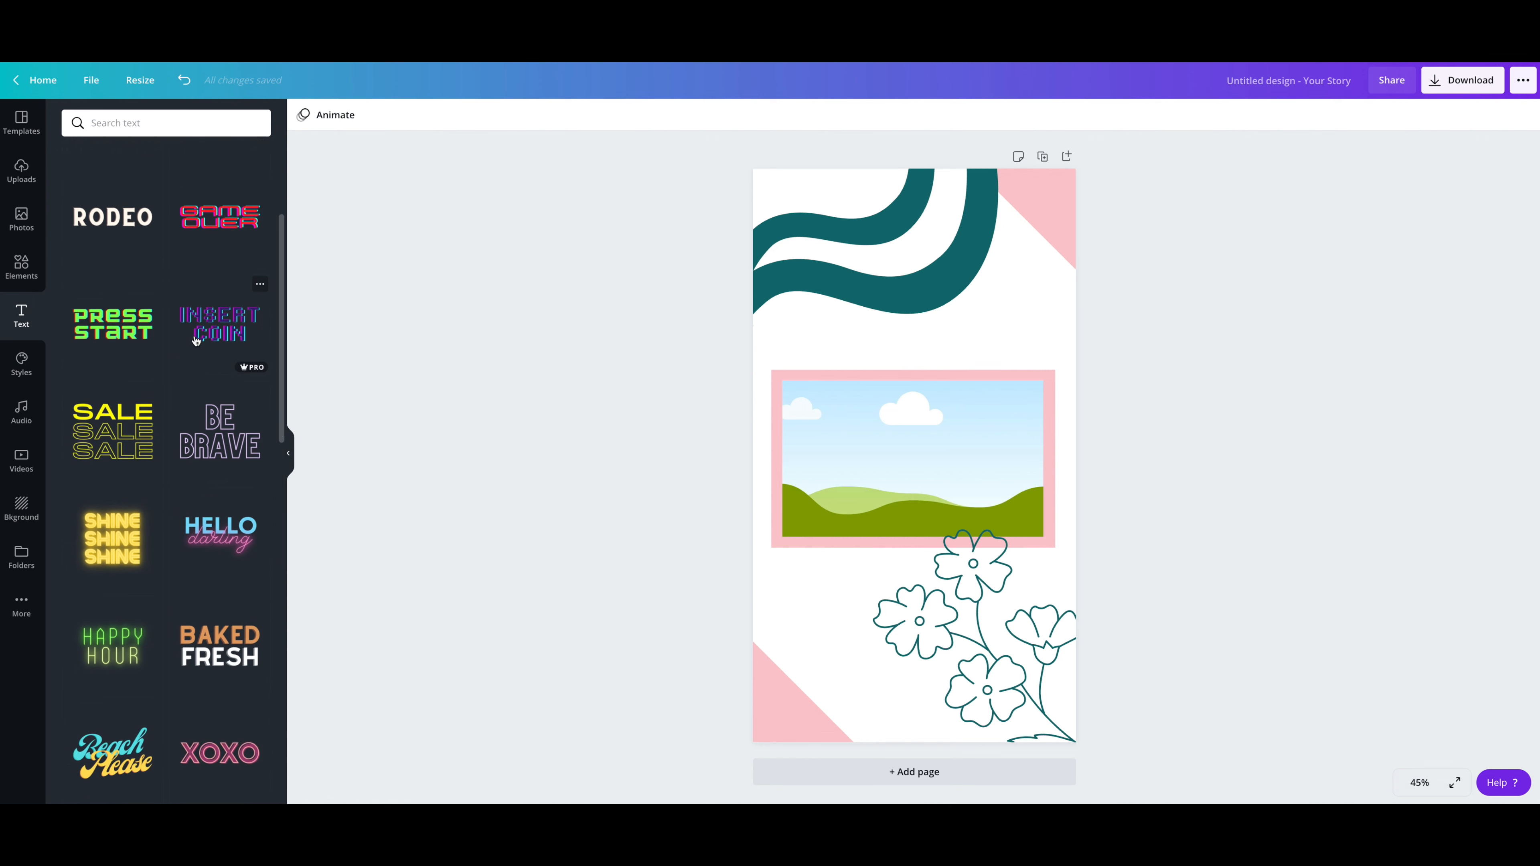
{"action": "scroll", "coordinate": [196, 341], "scroll_direction": "down", "scroll_amount": 2}
{"action": "scroll", "coordinate": [195, 341], "scroll_direction": "down", "scroll_amount": 3}
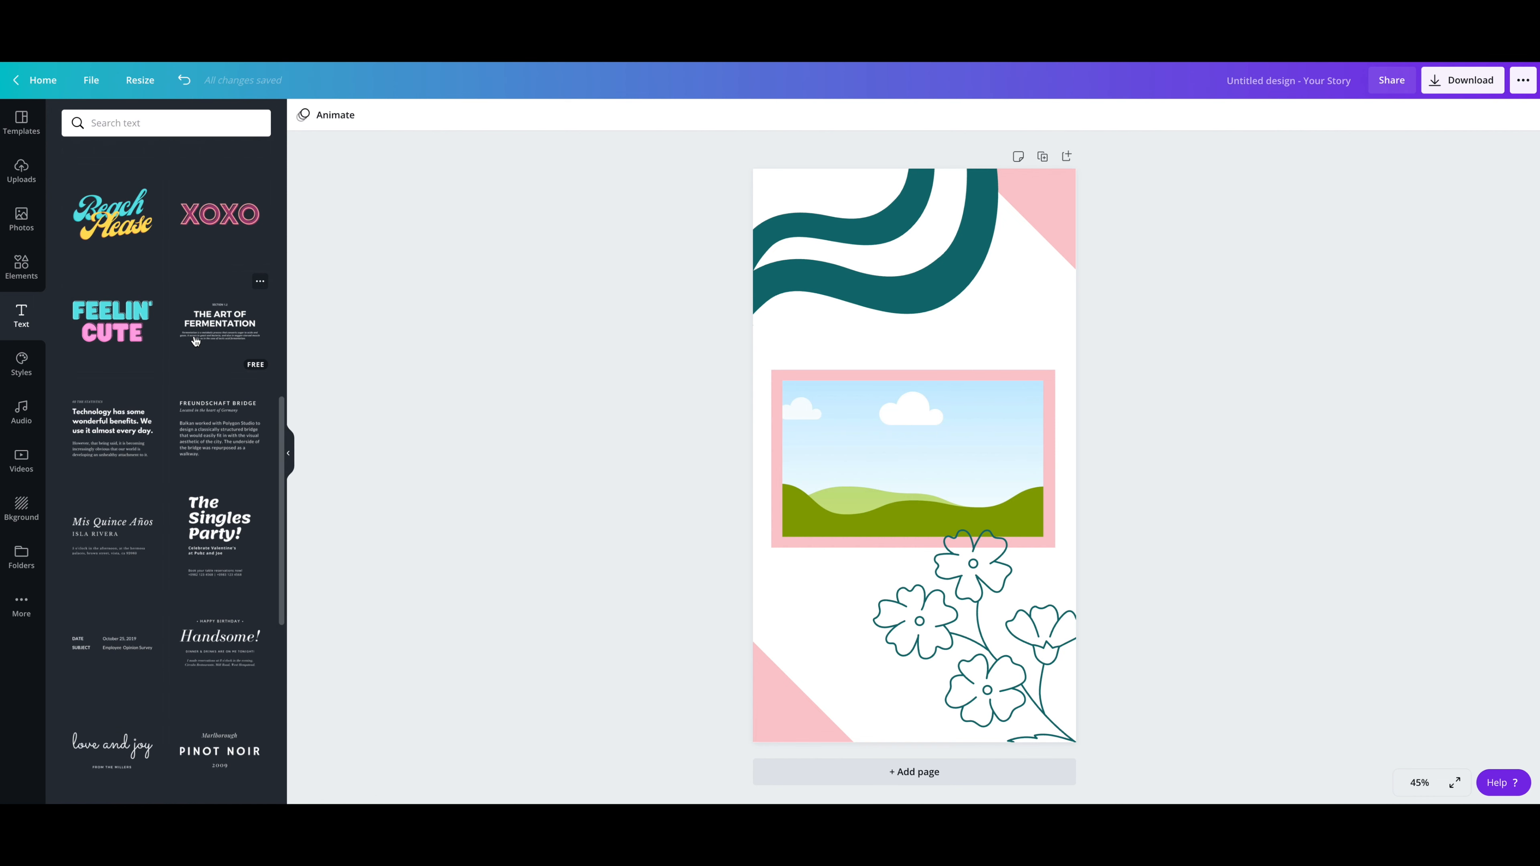
{"action": "scroll", "coordinate": [195, 340], "scroll_direction": "down", "scroll_amount": 6}
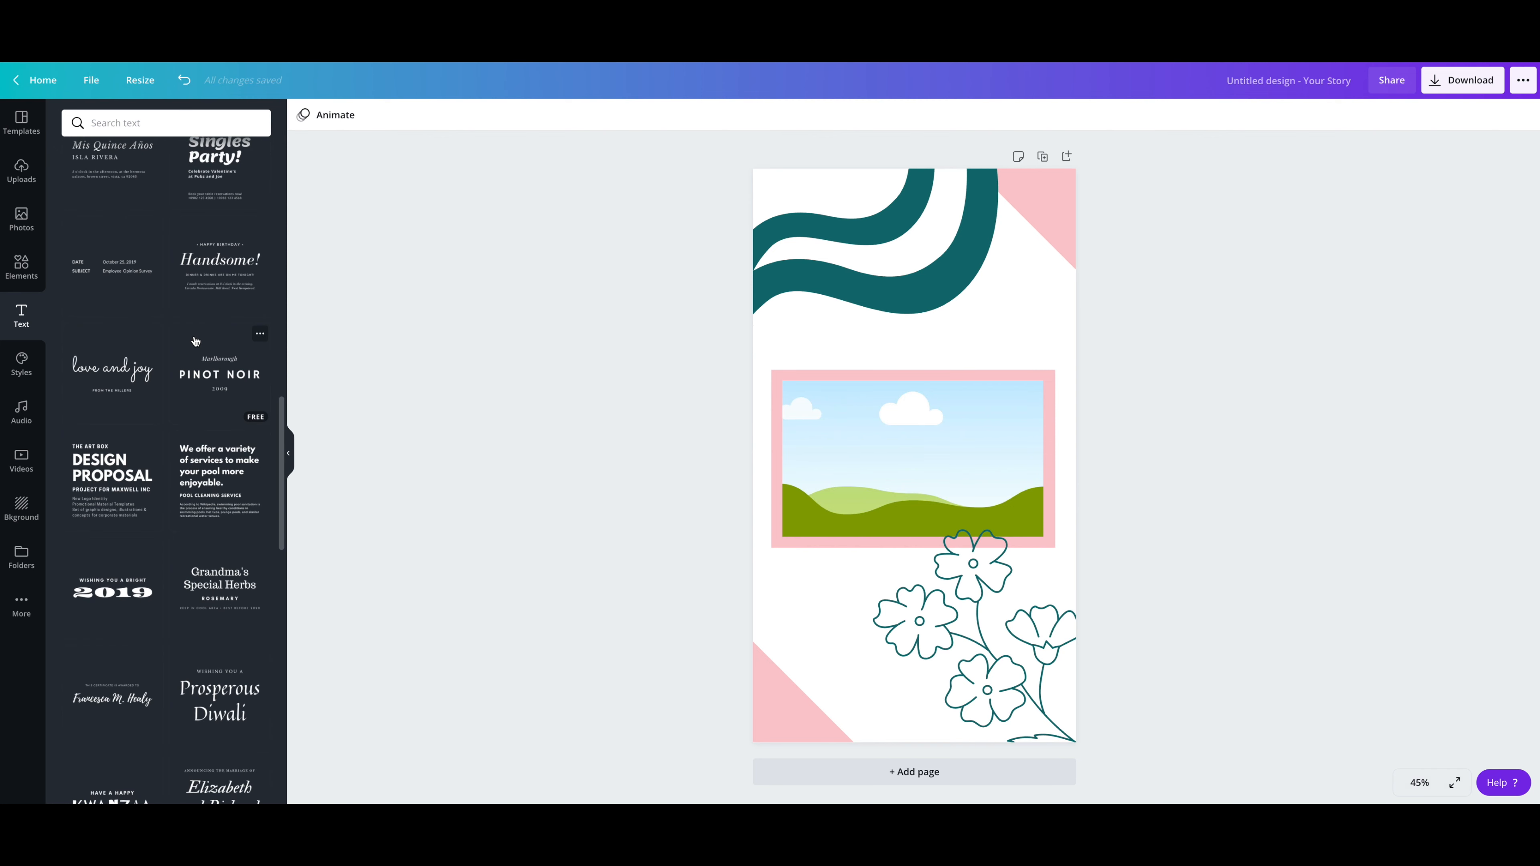
{"action": "scroll", "coordinate": [194, 338], "scroll_direction": "up", "scroll_amount": 12}
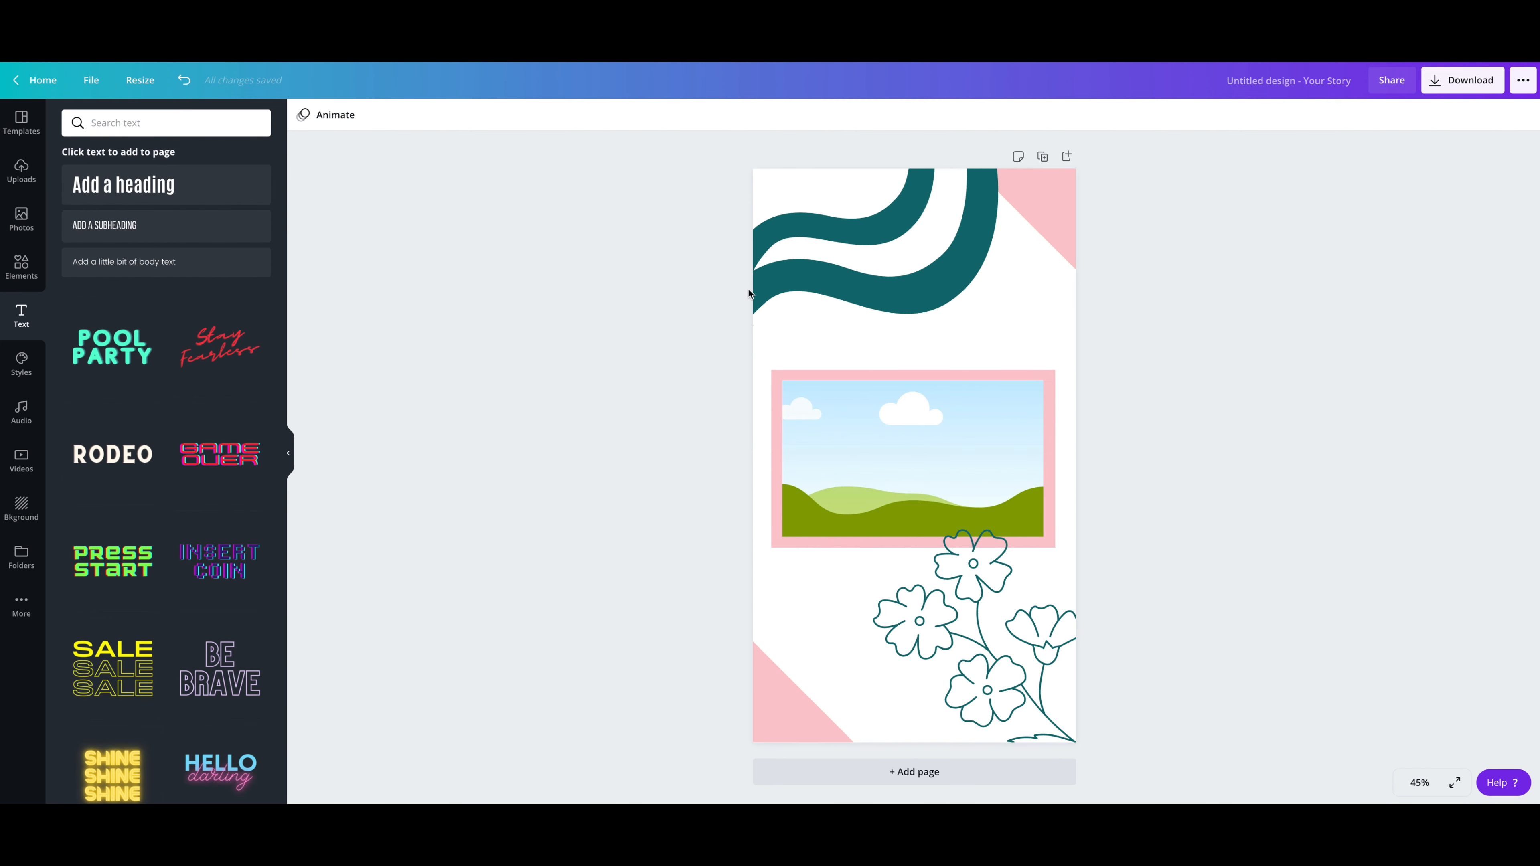
{"action": "left_click", "coordinate": [1002, 346]}
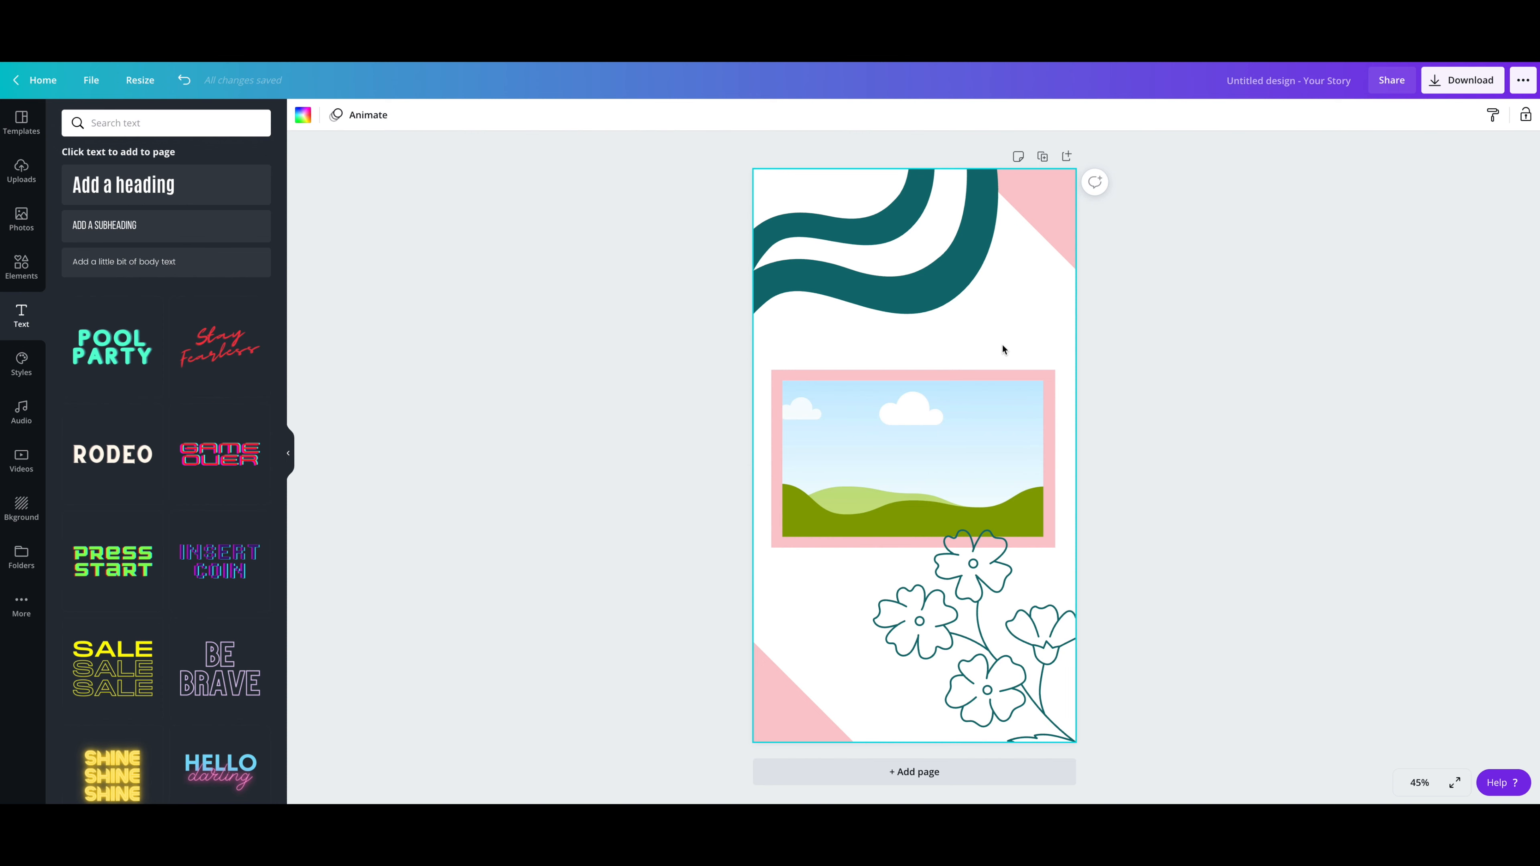
{"action": "key", "text": "t"}
{"action": "left_click_drag", "start_coordinate": [1005, 497], "coordinate": [1074, 515]}
{"action": "left_click", "coordinate": [1134, 443]}
{"action": "left_click_drag", "start_coordinate": [996, 465], "coordinate": [928, 278]}
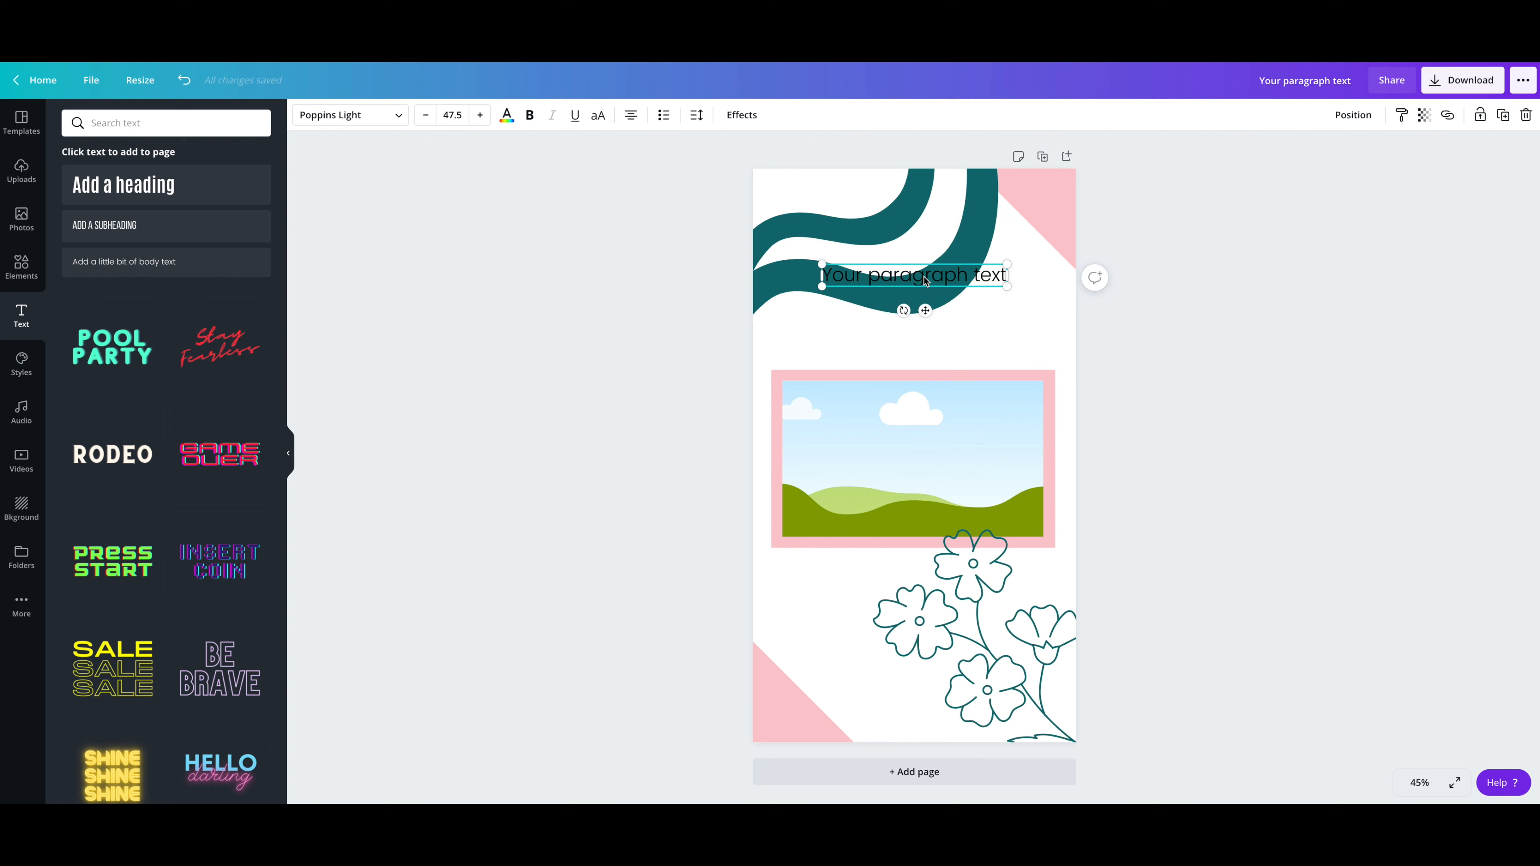
{"action": "double_click", "coordinate": [923, 278]}
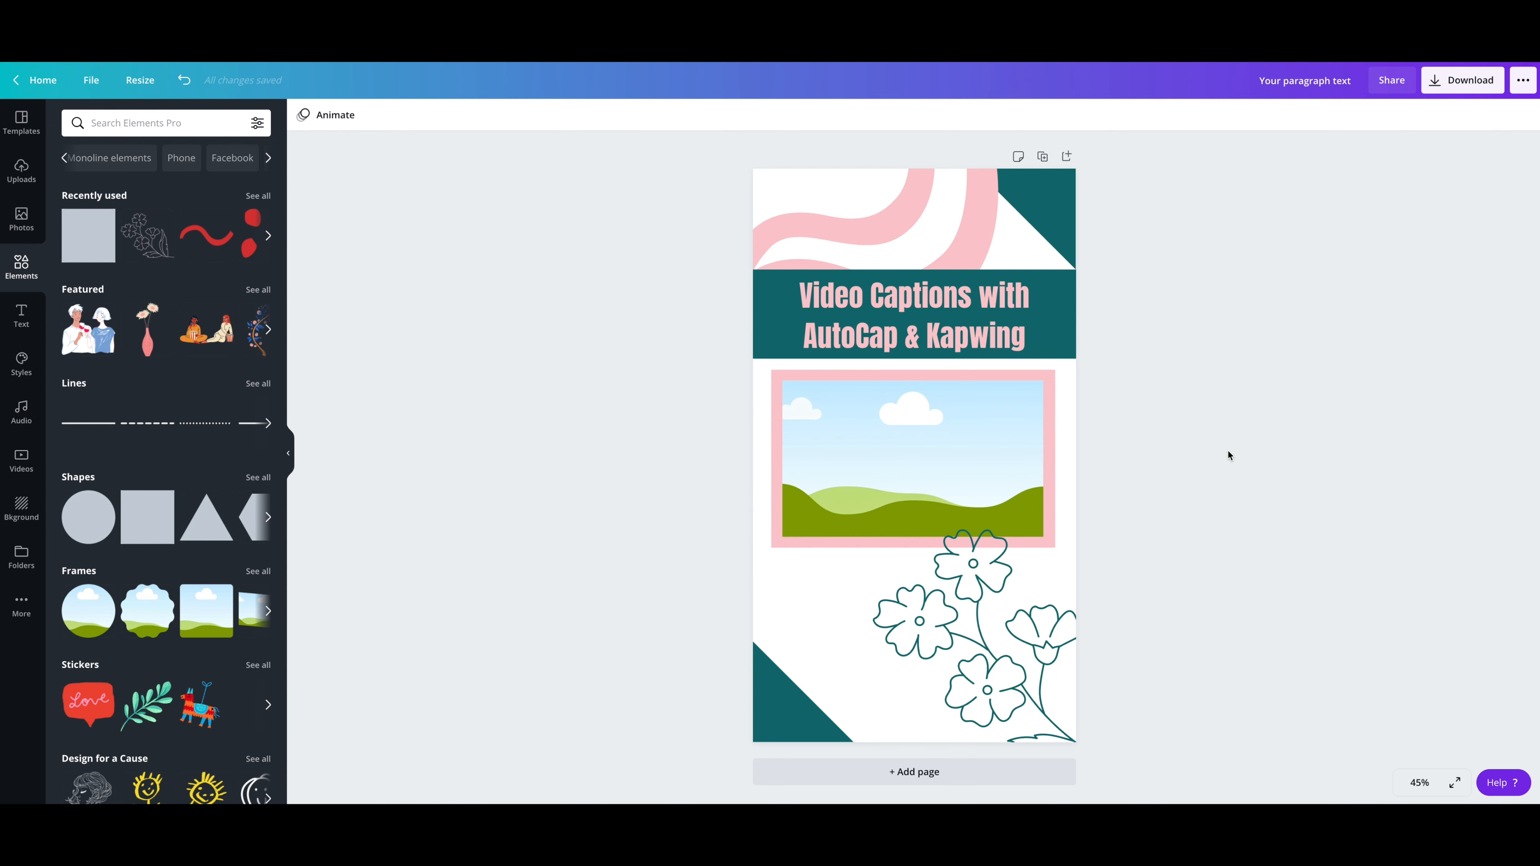
Step: Download the finished story design as a PNG at size 1
{"action": "left_click", "coordinate": [1449, 91]}
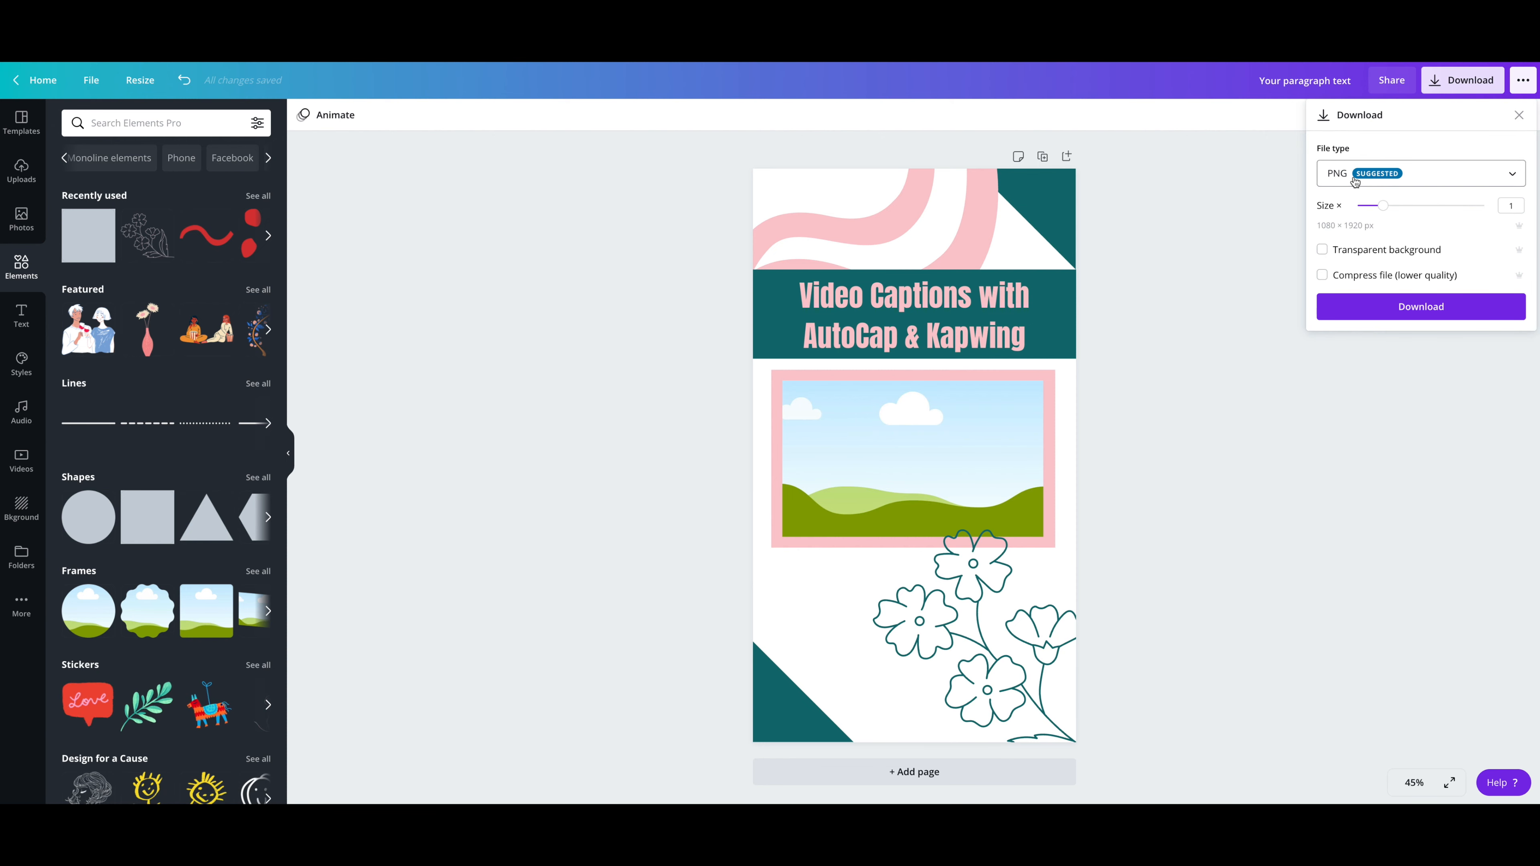
{"action": "left_click", "coordinate": [1444, 307]}
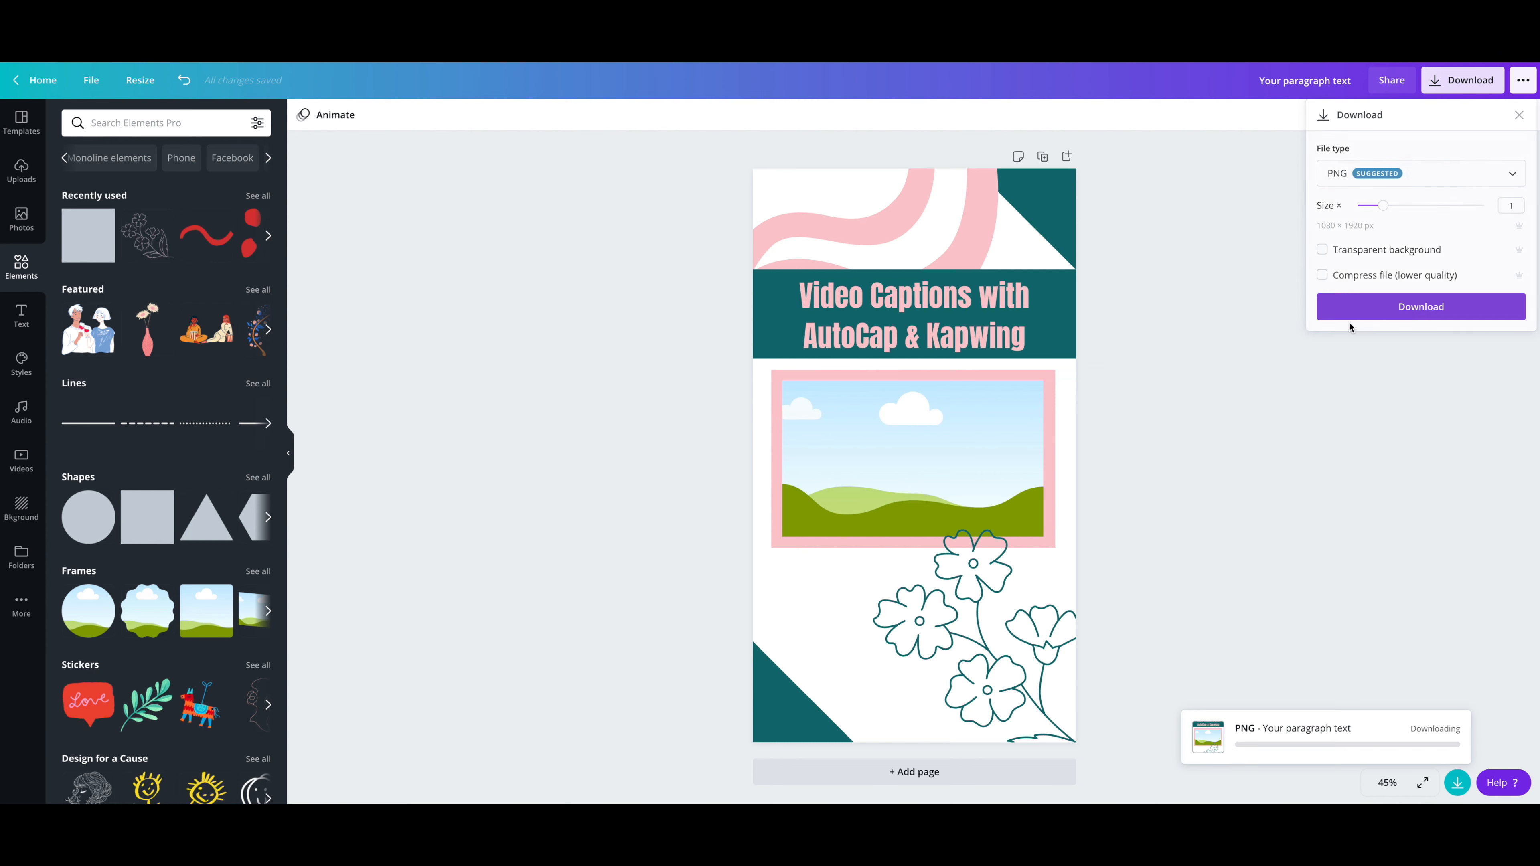
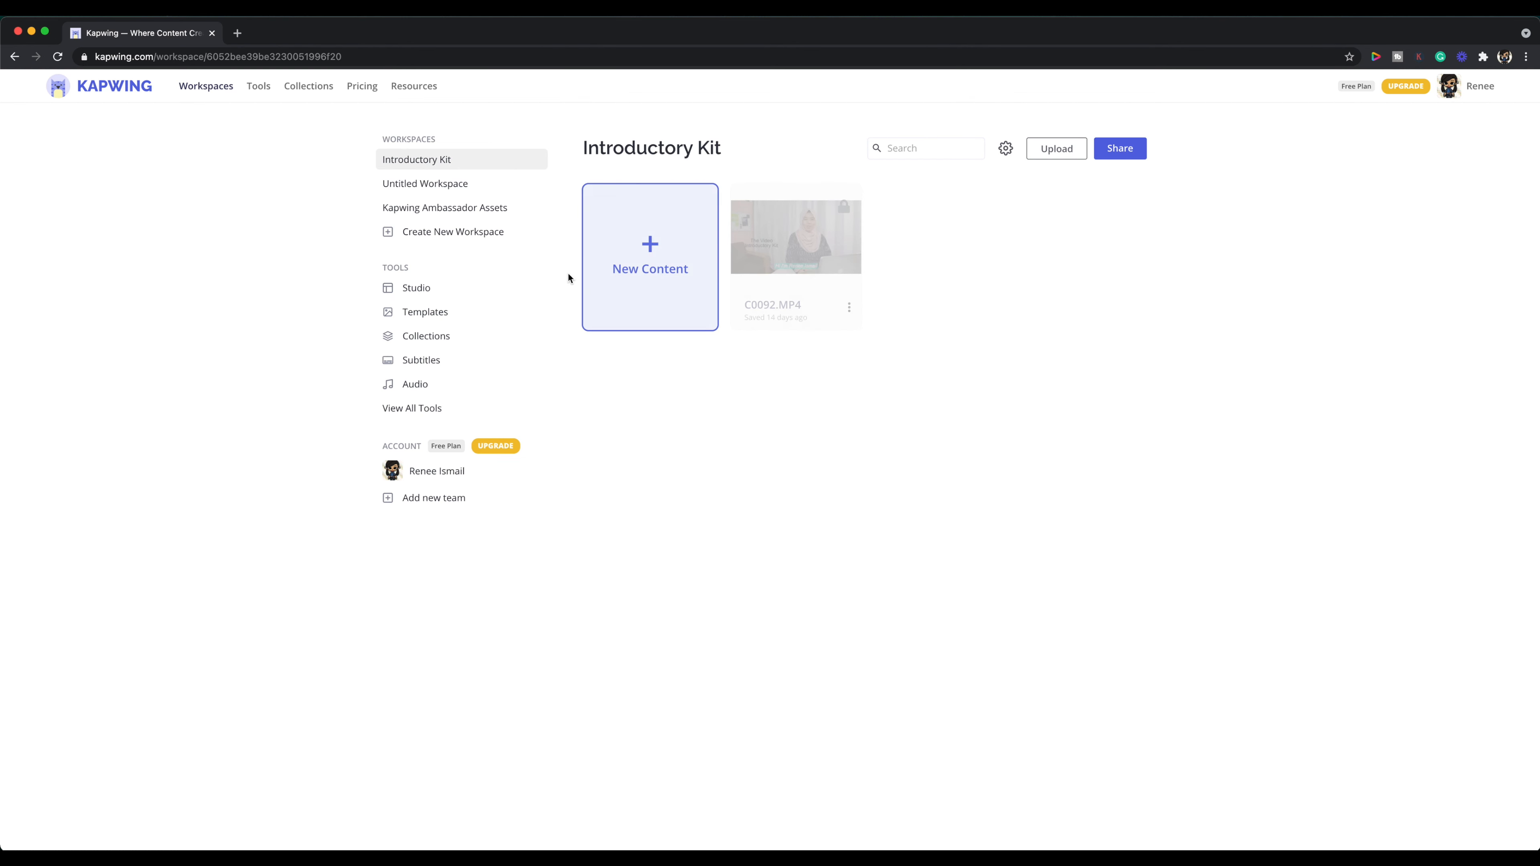
Step: Start a new Kapwing Studio project by uploading the design Your paragraph text.png from the Downloads folder
{"action": "left_click", "coordinate": [412, 409]}
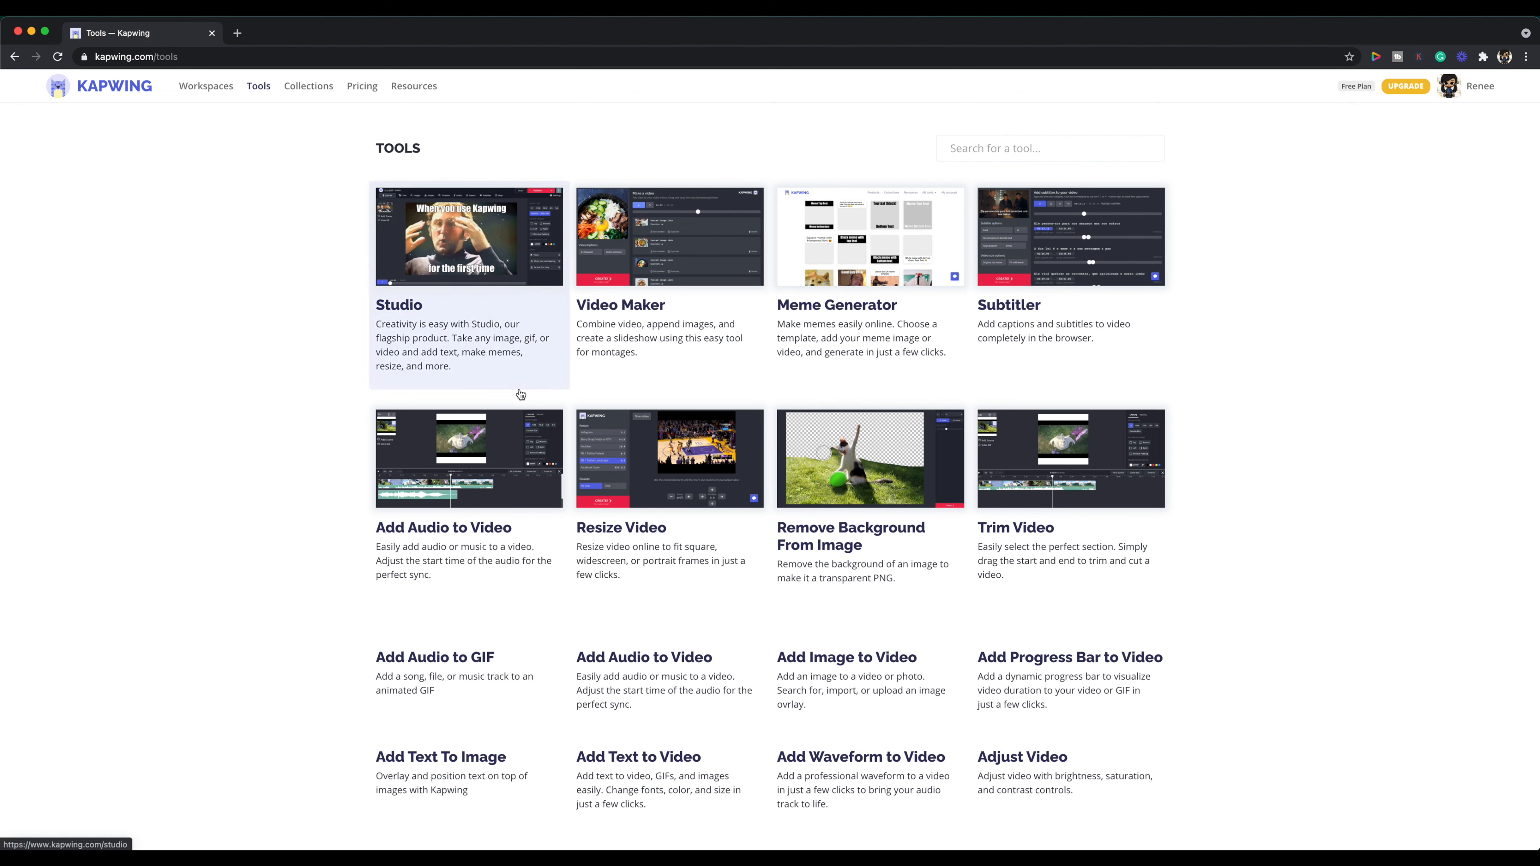
{"action": "left_click", "coordinate": [483, 253]}
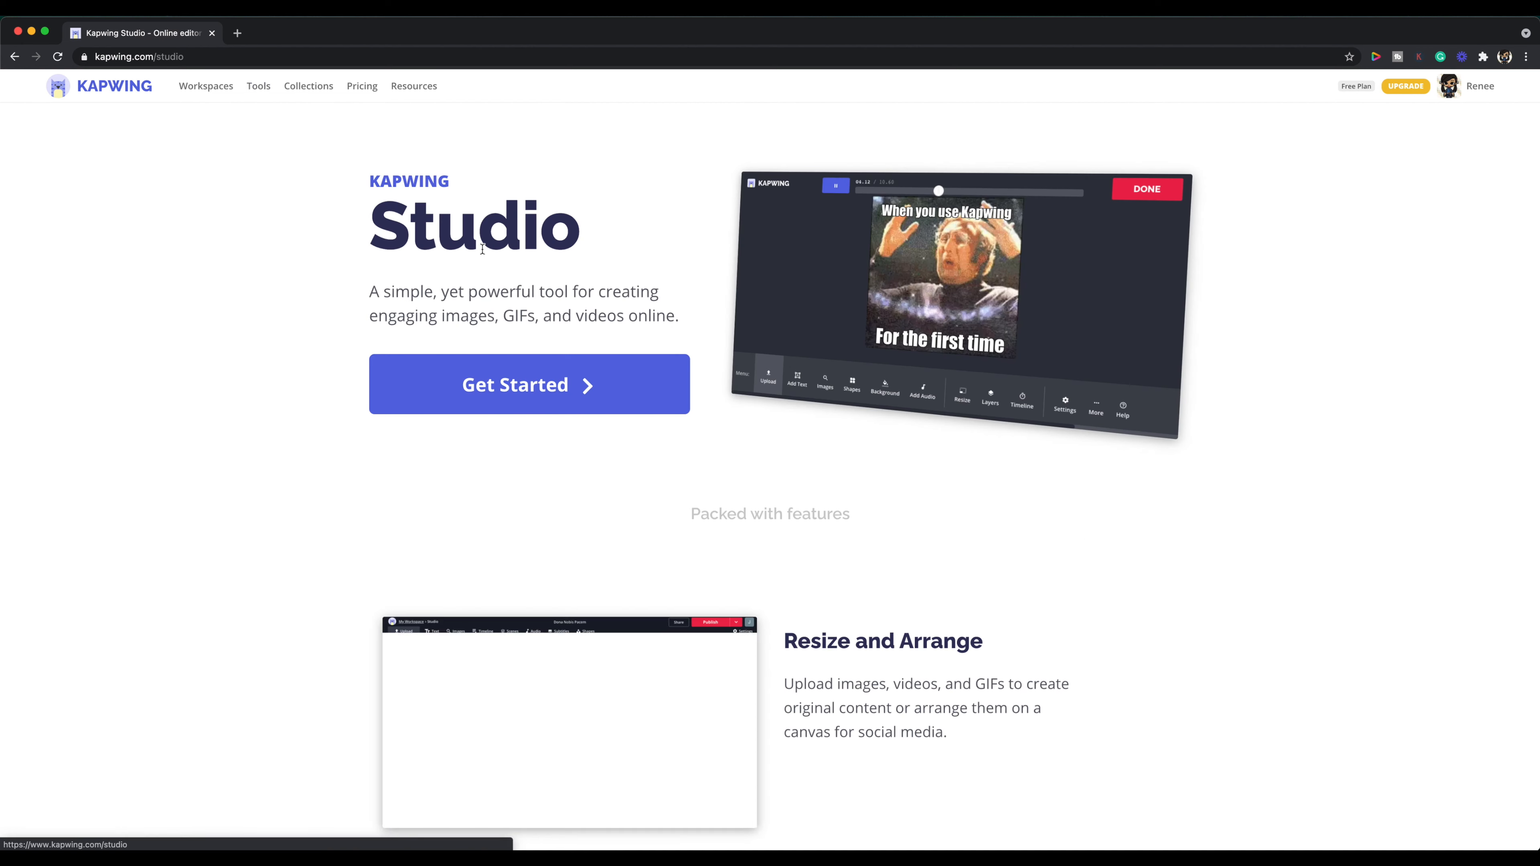
{"action": "left_click", "coordinate": [559, 388]}
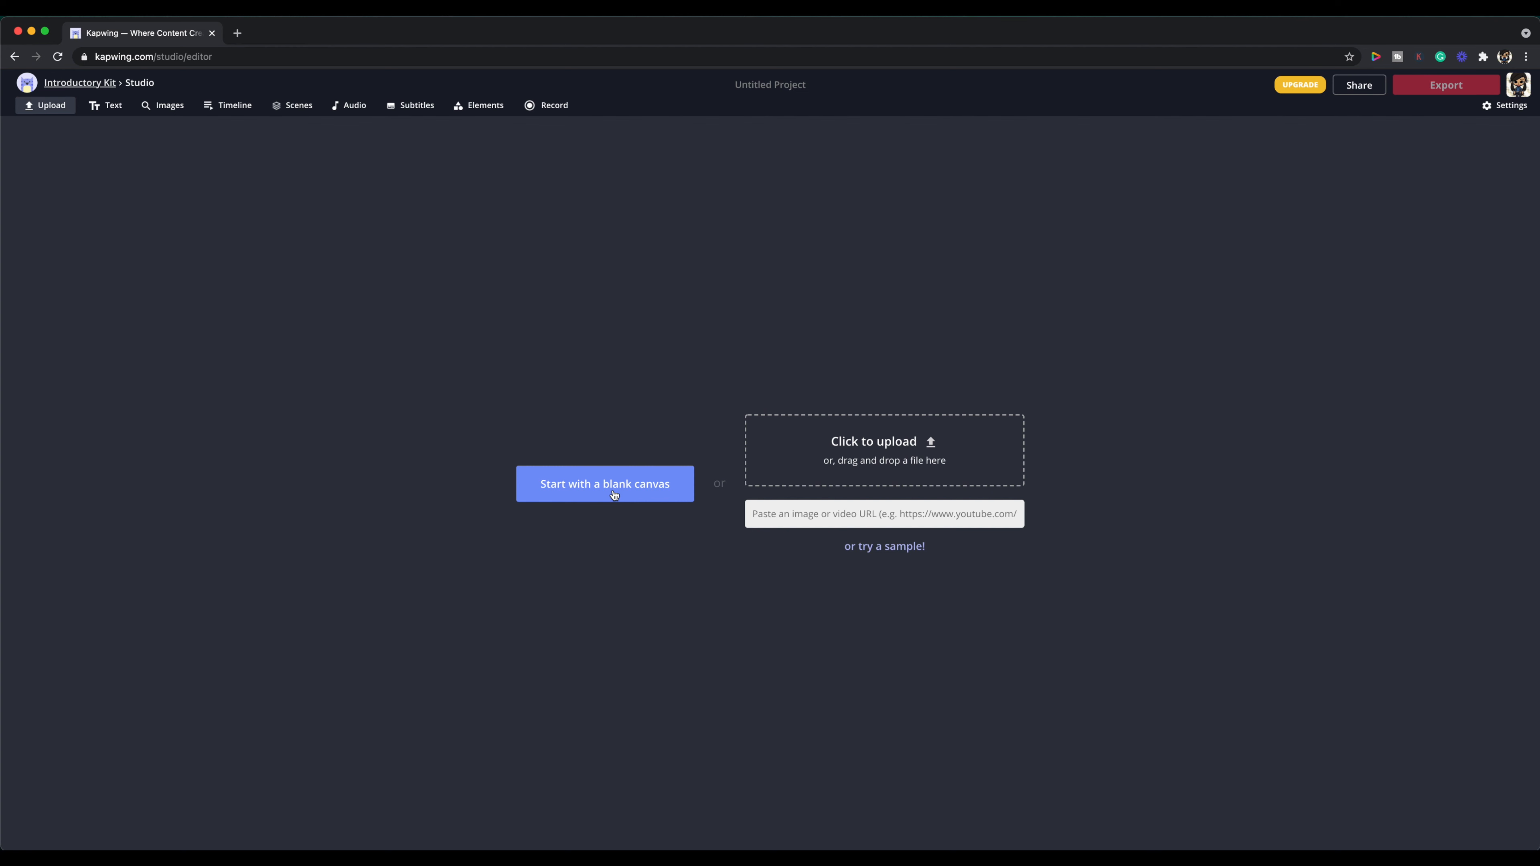
{"action": "left_click", "coordinate": [916, 456]}
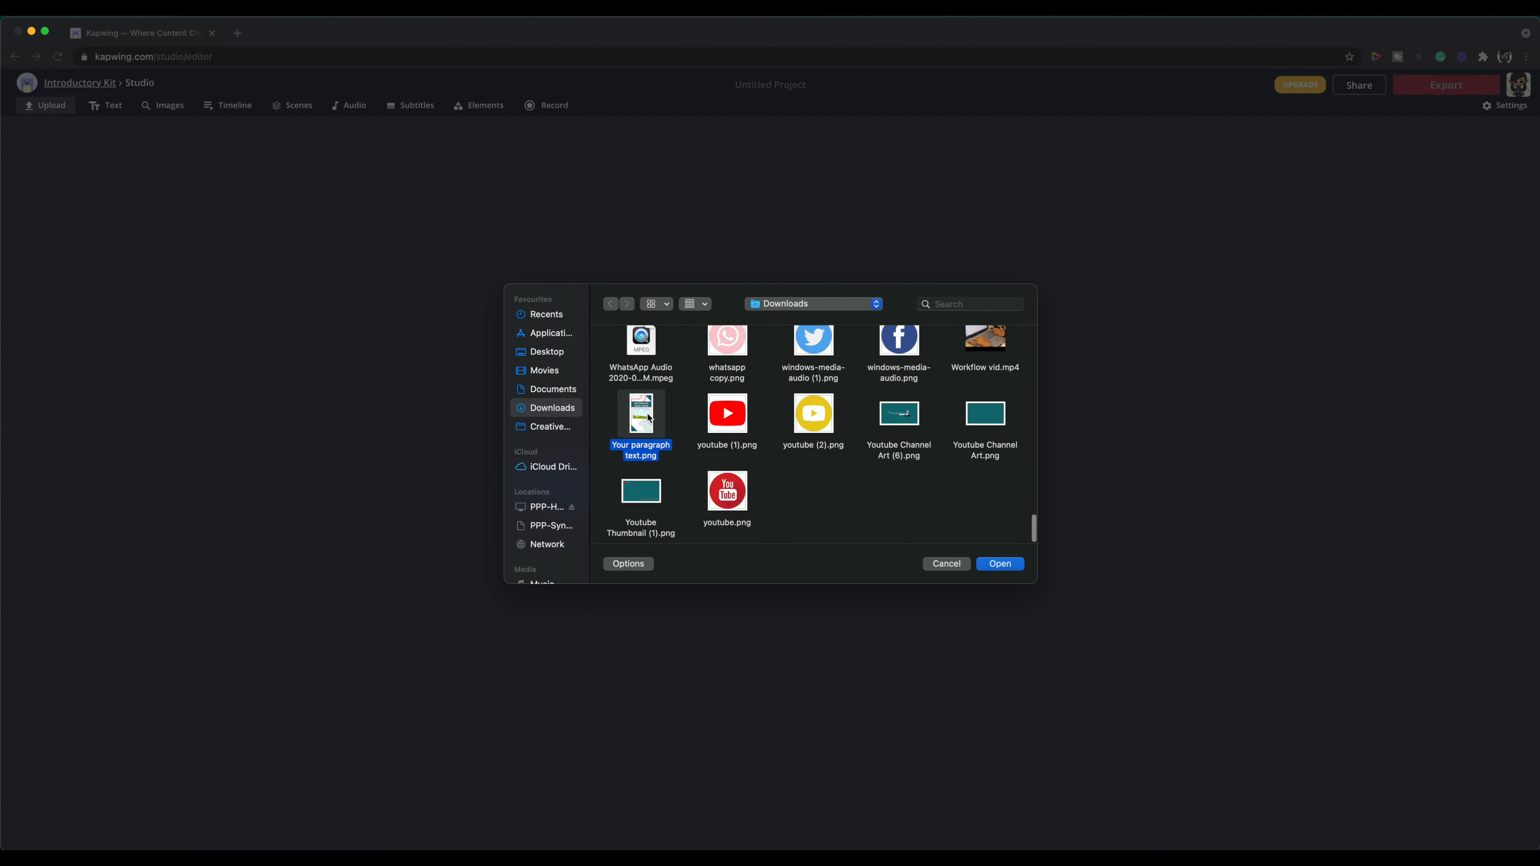
{"action": "left_click", "coordinate": [1000, 564]}
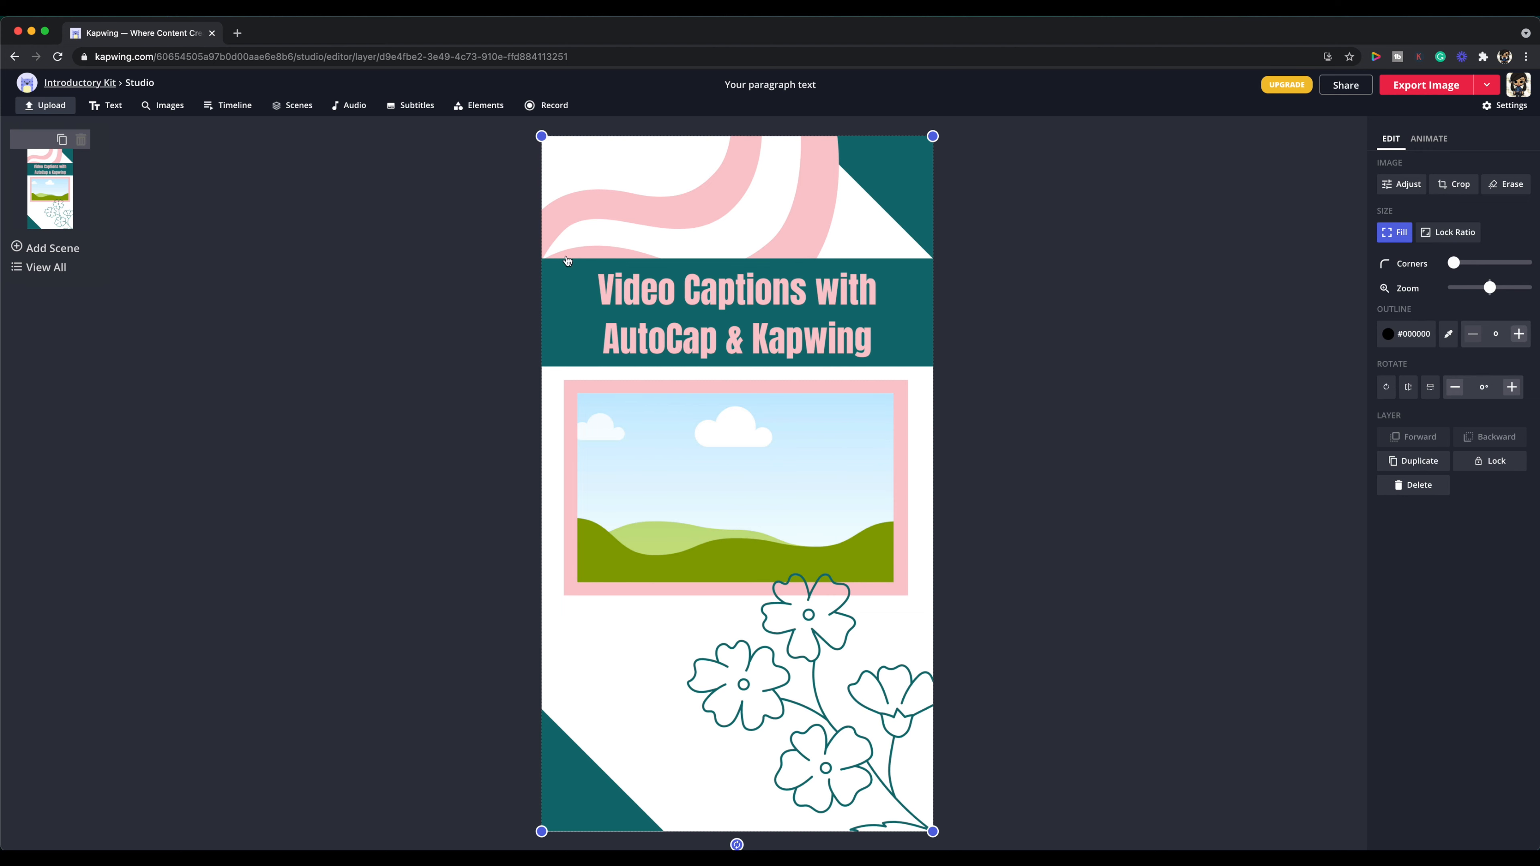
Step: Upload the talking-head video from the Desktop folder and add it as a layer over the template
{"action": "left_click", "coordinate": [33, 108]}
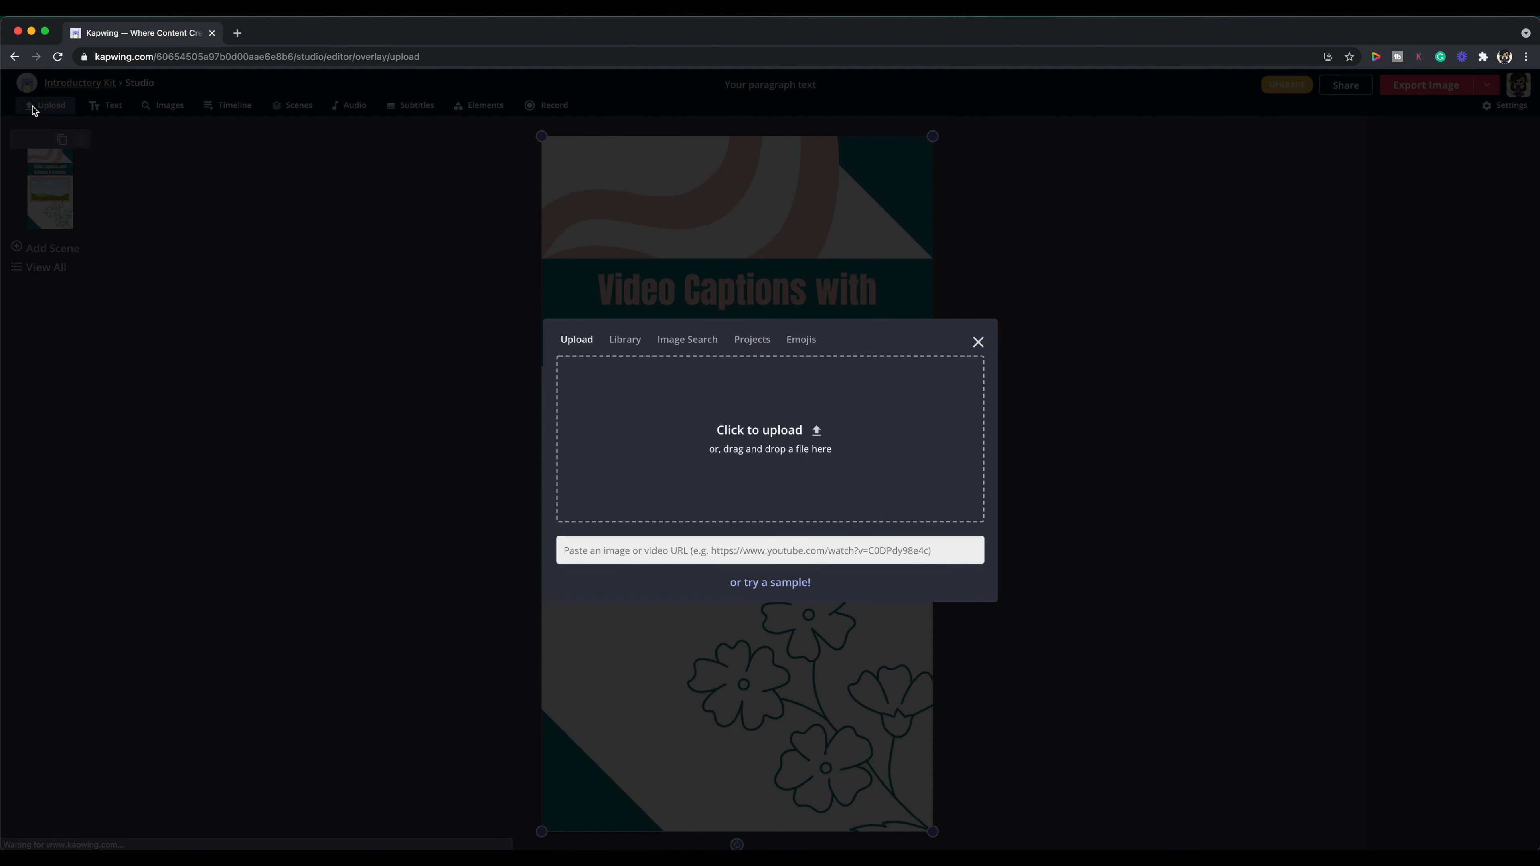
{"action": "left_click", "coordinate": [792, 446]}
{"action": "scroll", "coordinate": [778, 455], "scroll_direction": "down", "scroll_amount": 2}
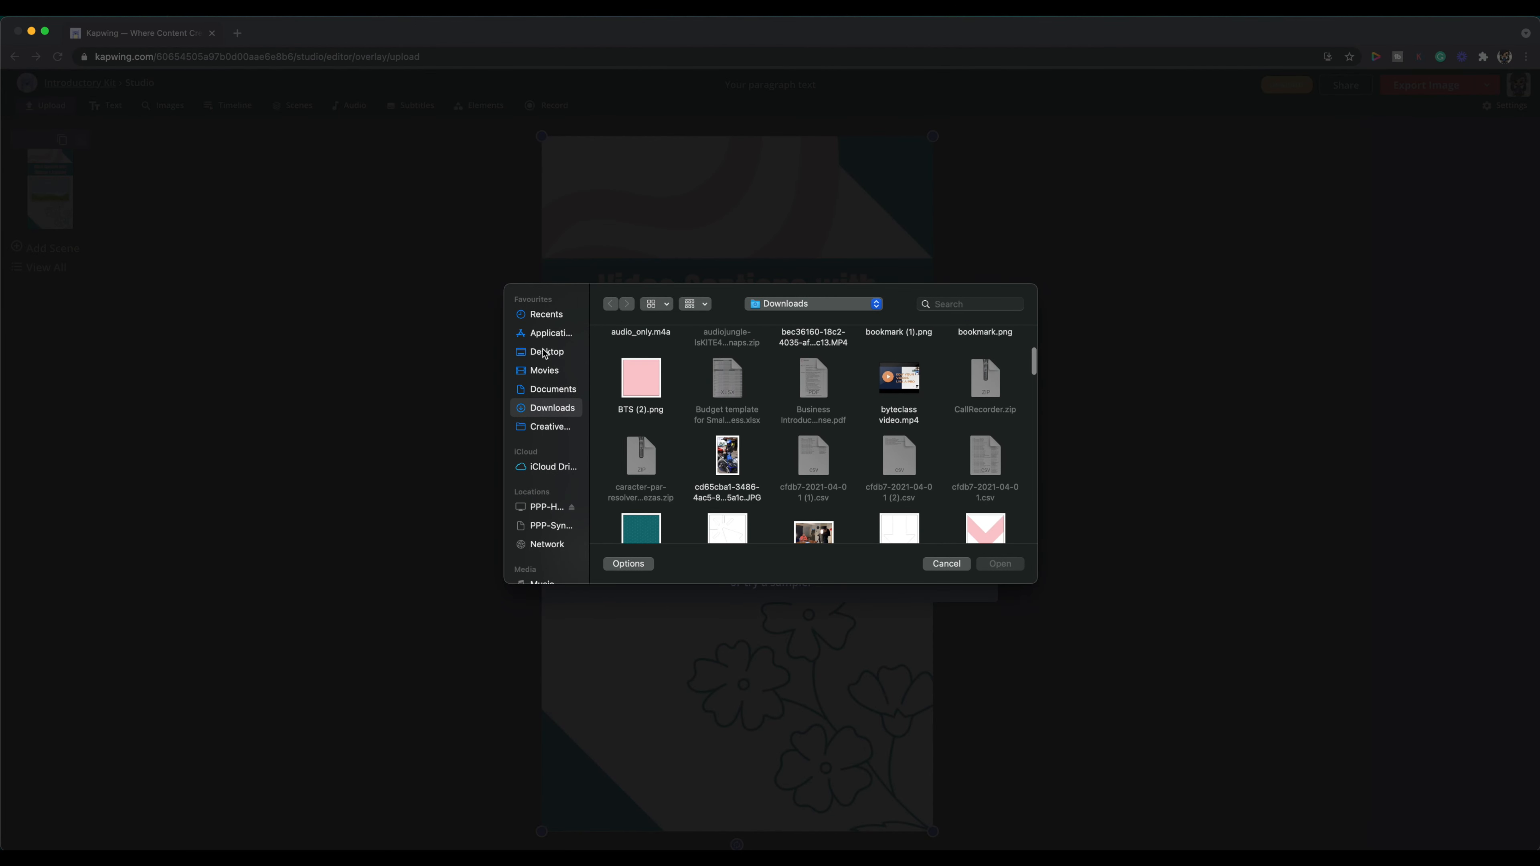
{"action": "left_click", "coordinate": [544, 352]}
{"action": "scroll", "coordinate": [776, 424], "scroll_direction": "down", "scroll_amount": 7}
{"action": "scroll", "coordinate": [775, 423], "scroll_direction": "down", "scroll_amount": 1}
{"action": "left_click", "coordinate": [727, 495]}
{"action": "left_click", "coordinate": [1000, 564]}
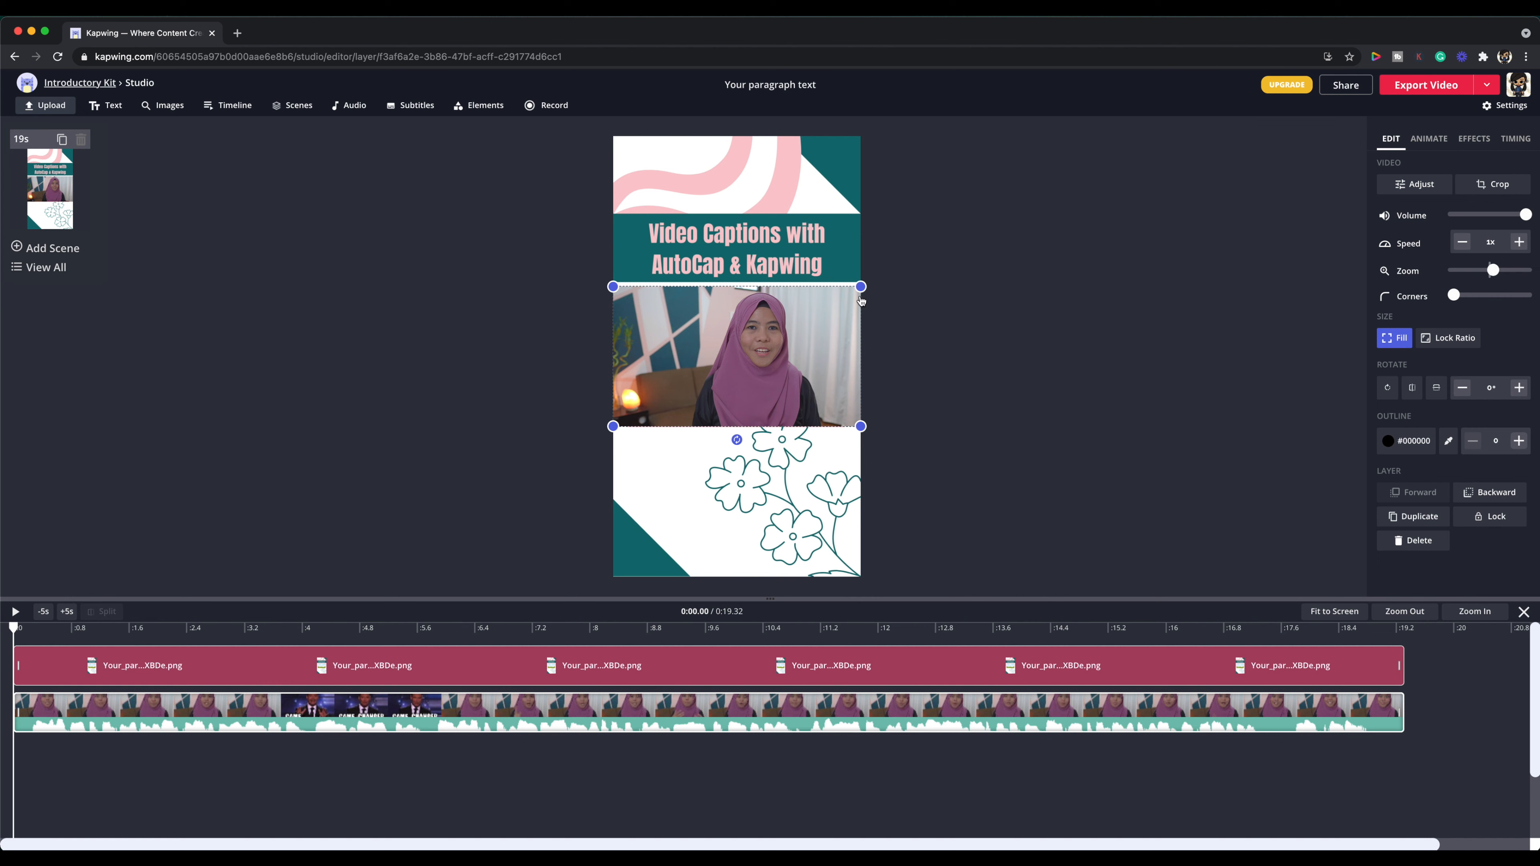
Step: Resize and position the video so it covers the landscape placeholder inside the pink border, then deselect it
{"action": "left_click_drag", "start_coordinate": [862, 301], "coordinate": [863, 300]}
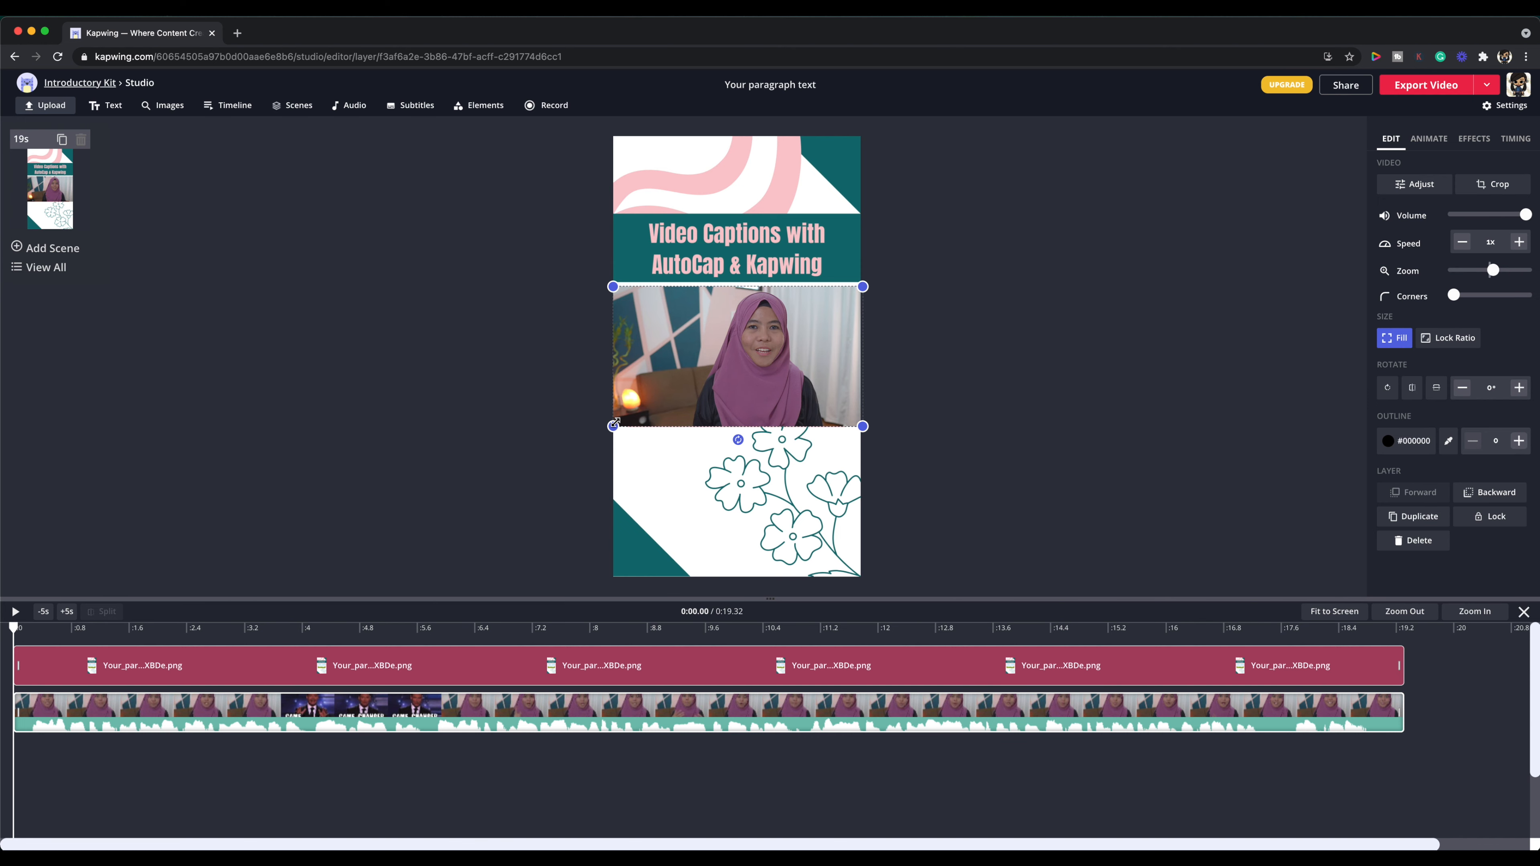
{"action": "left_click_drag", "start_coordinate": [614, 423], "coordinate": [633, 416]}
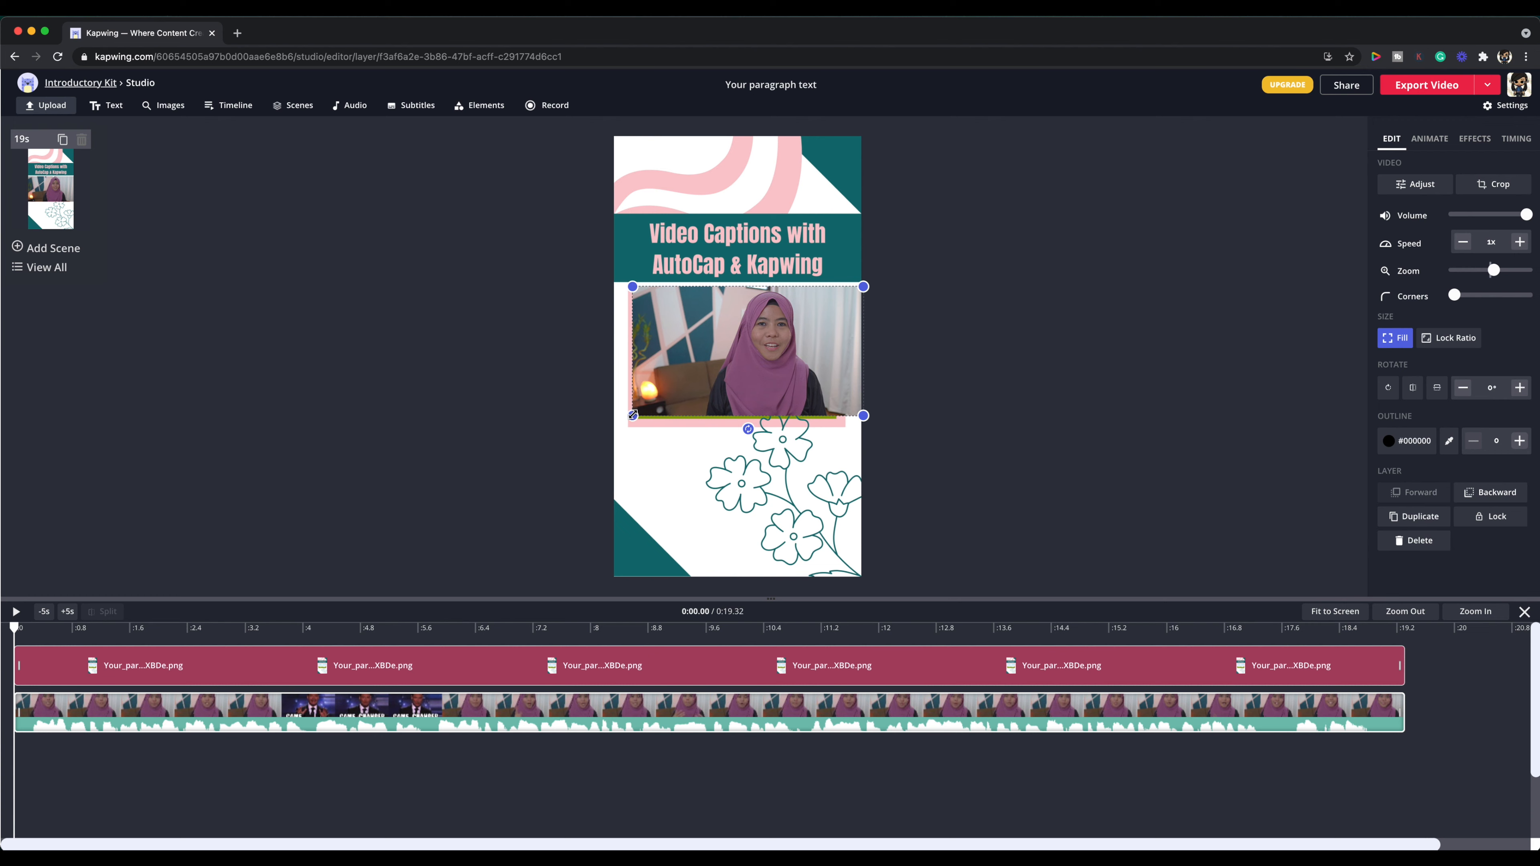
{"action": "left_click_drag", "start_coordinate": [861, 283], "coordinate": [842, 297]}
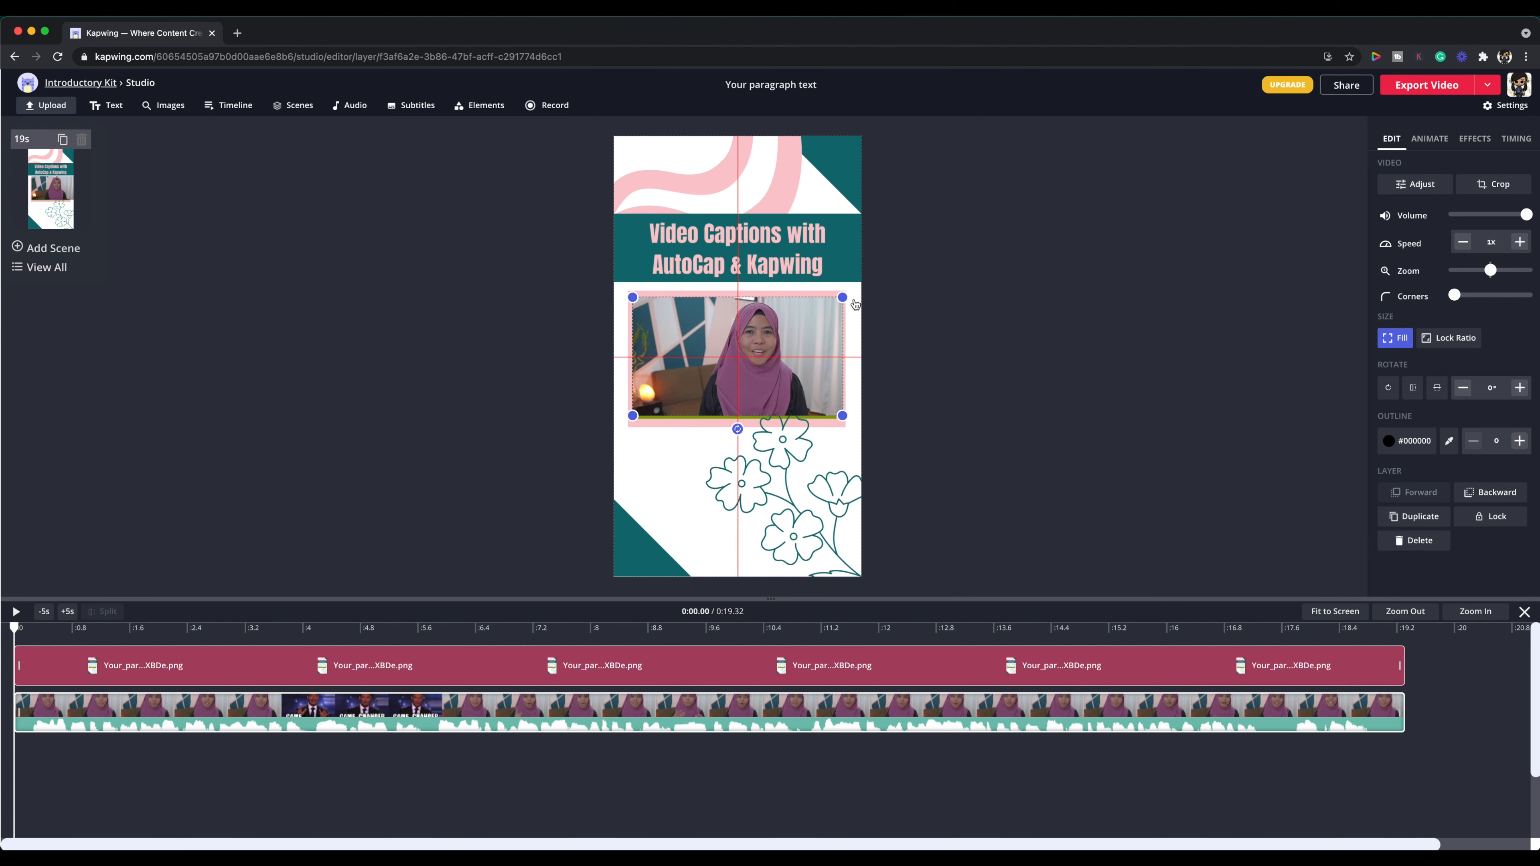
{"action": "left_click_drag", "start_coordinate": [844, 414], "coordinate": [853, 421]}
{"action": "left_click_drag", "start_coordinate": [766, 396], "coordinate": [758, 395]}
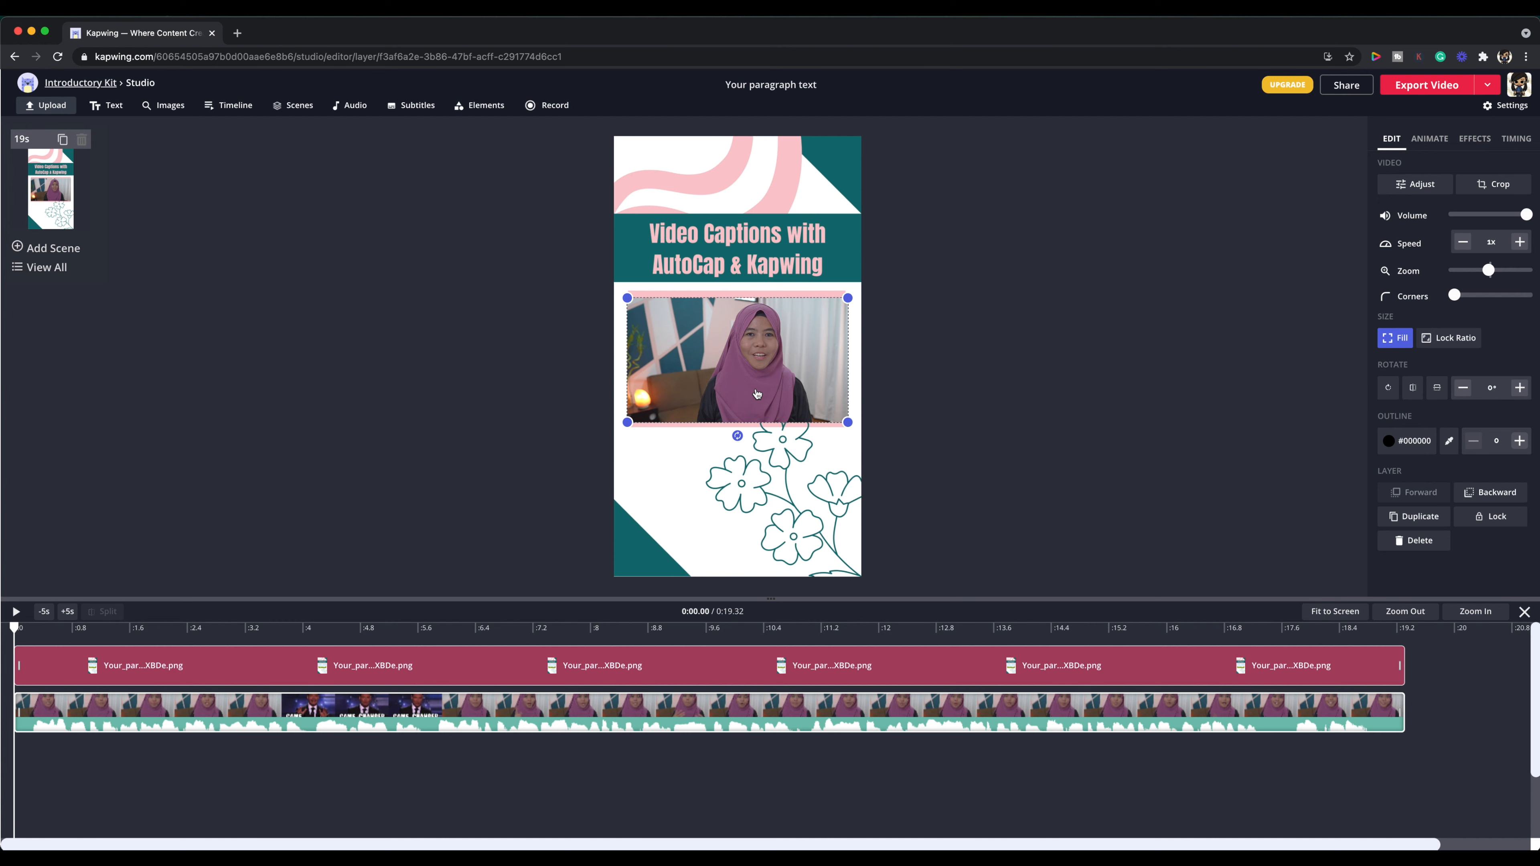
{"action": "left_click", "coordinate": [951, 379]}
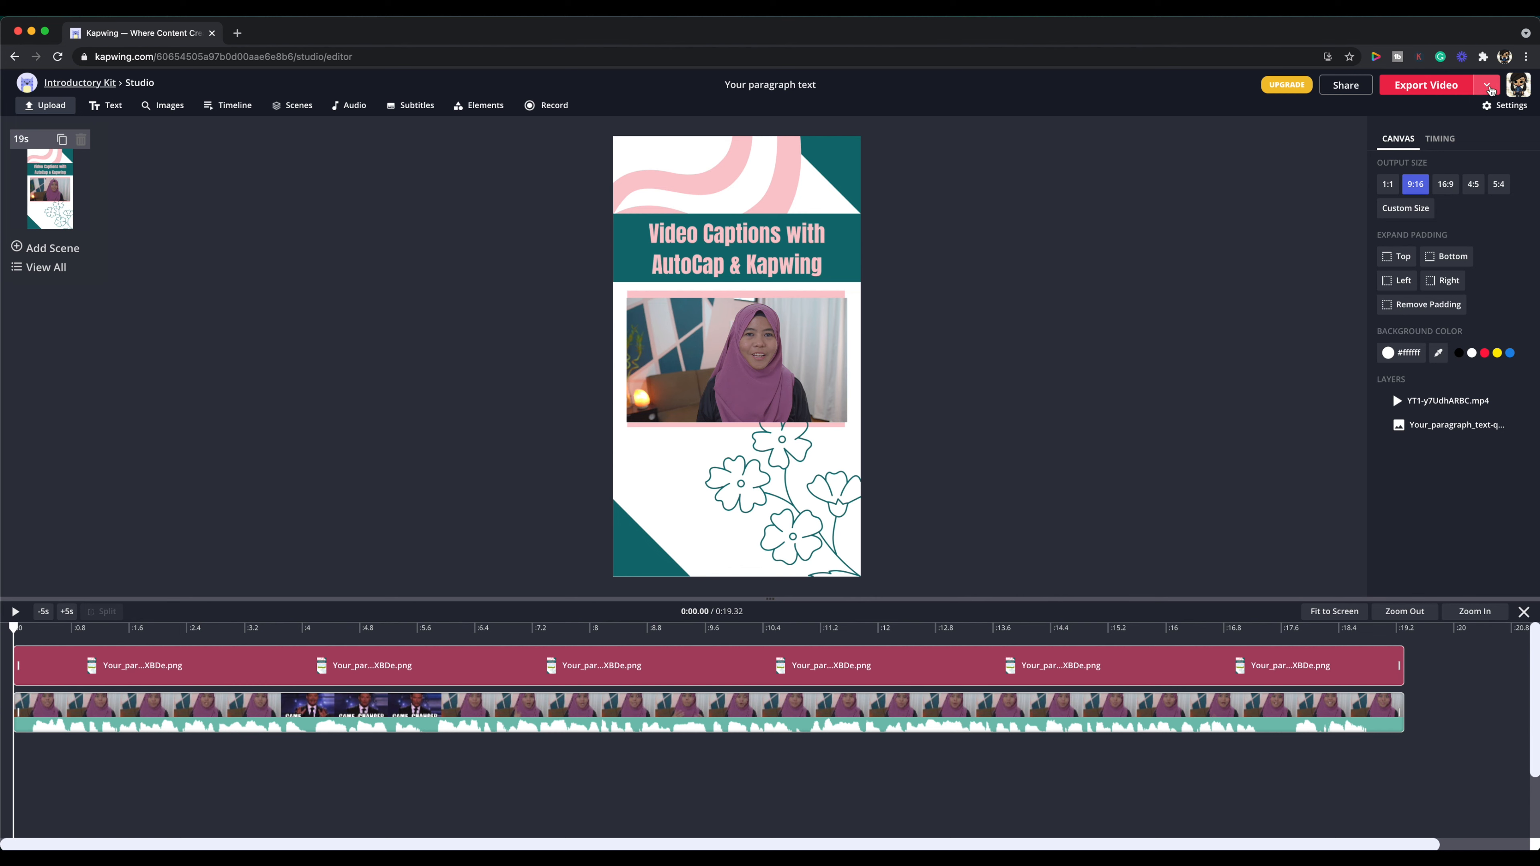
Step: Export the project as an MP4 and download the finished video
{"action": "left_click", "coordinate": [1490, 88]}
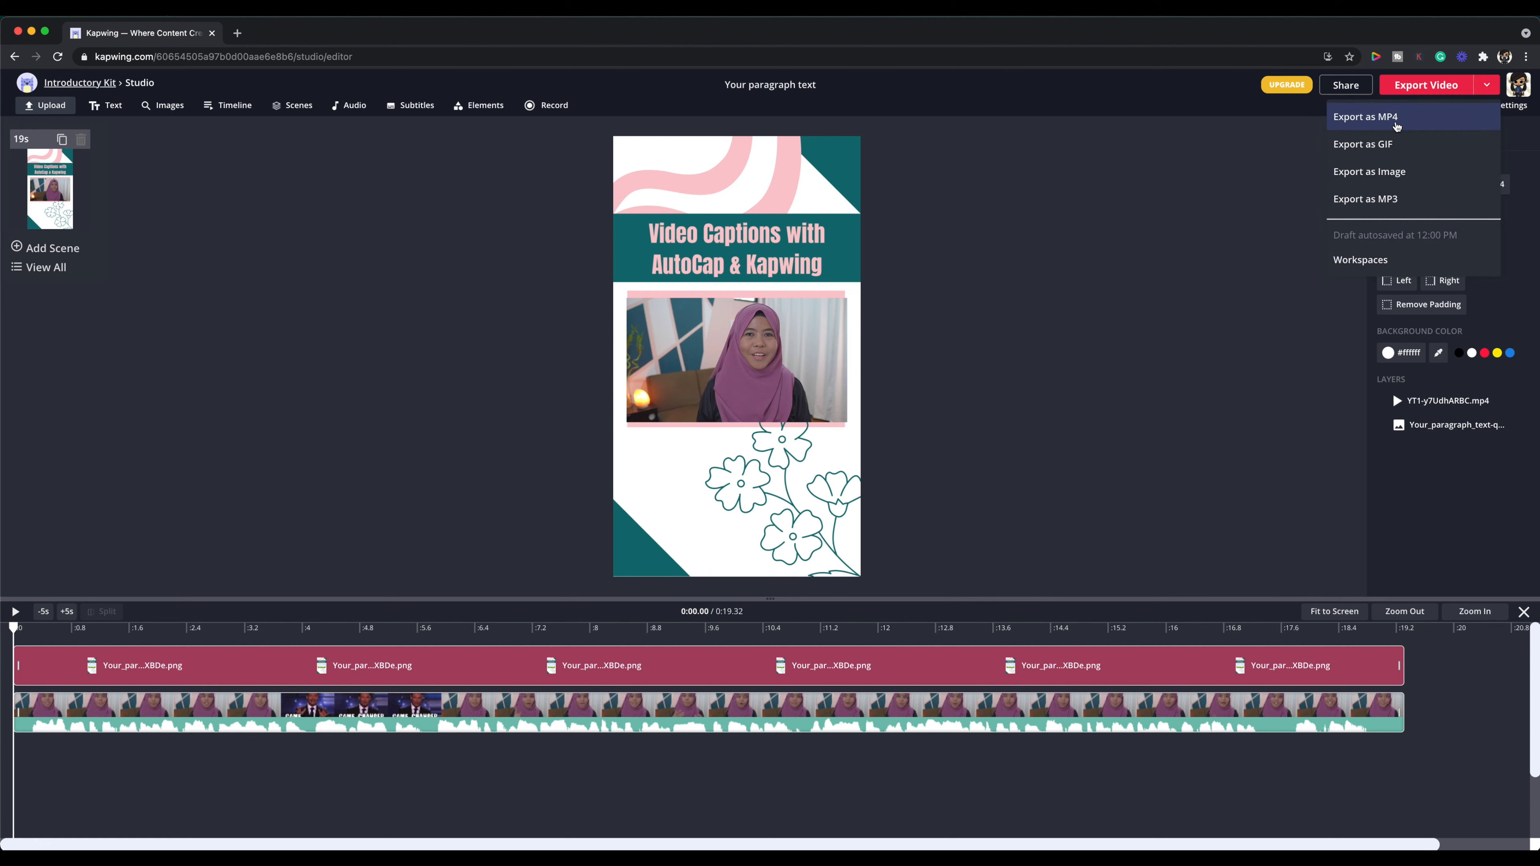
{"action": "left_click", "coordinate": [1397, 118]}
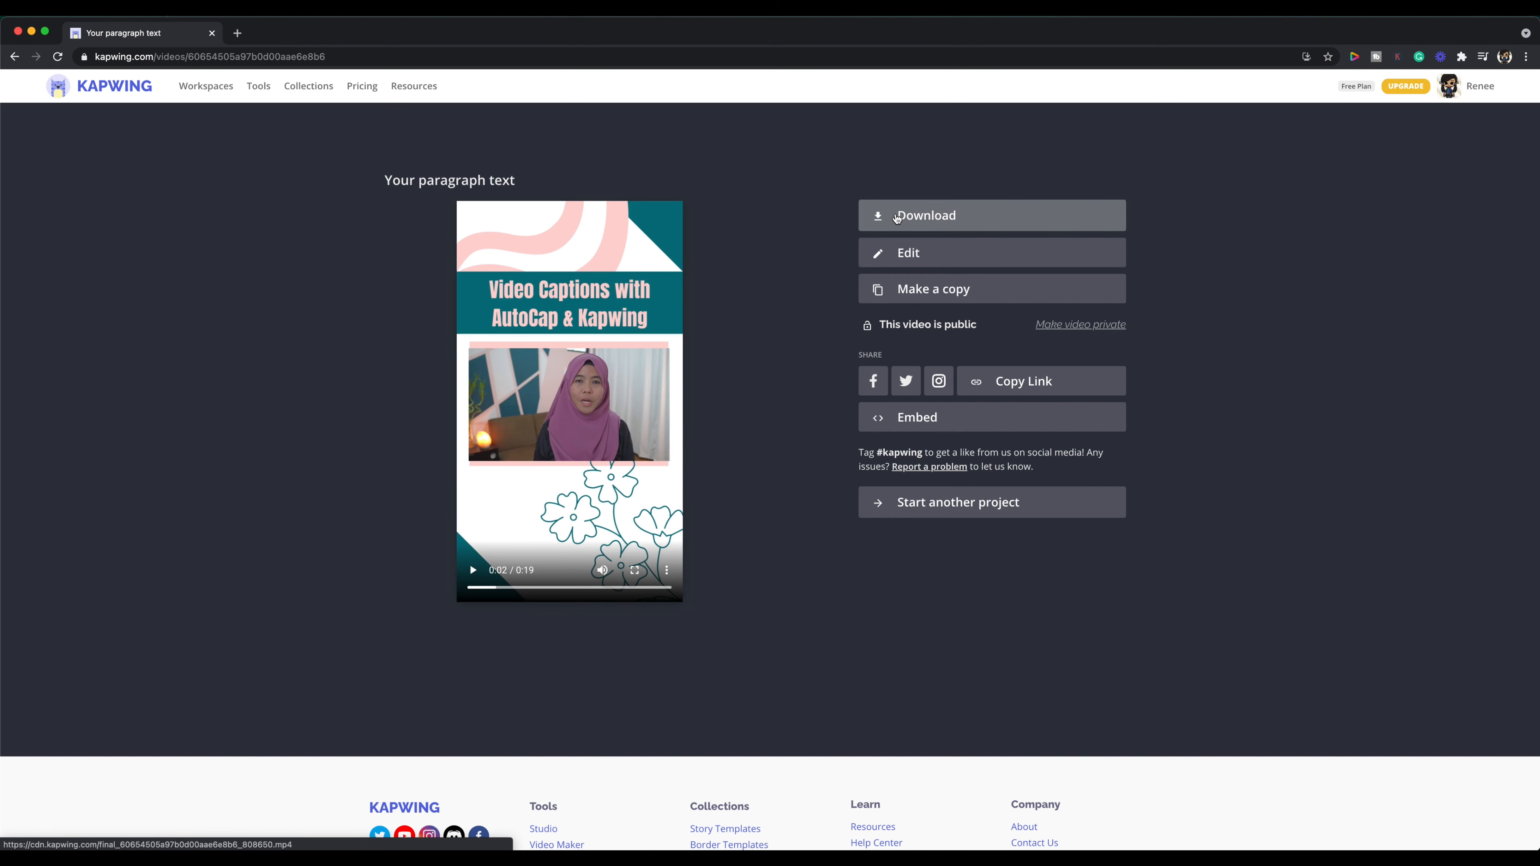
{"action": "left_click", "coordinate": [897, 219]}
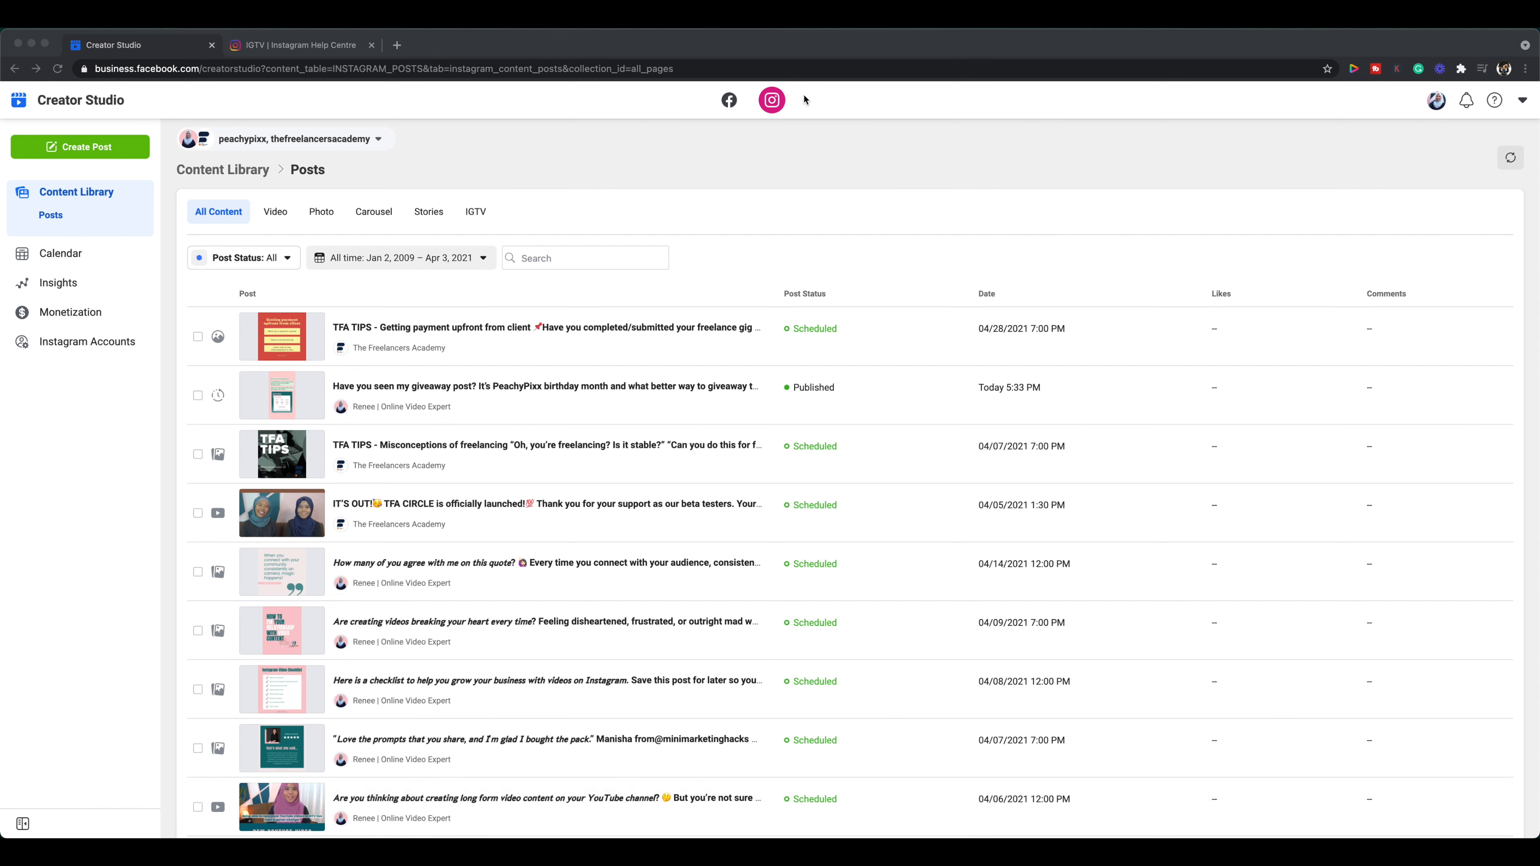
Step: Switch to Creator Studio's Instagram section and start a new IGTV post for the peachypixx account
{"action": "left_click", "coordinate": [771, 104]}
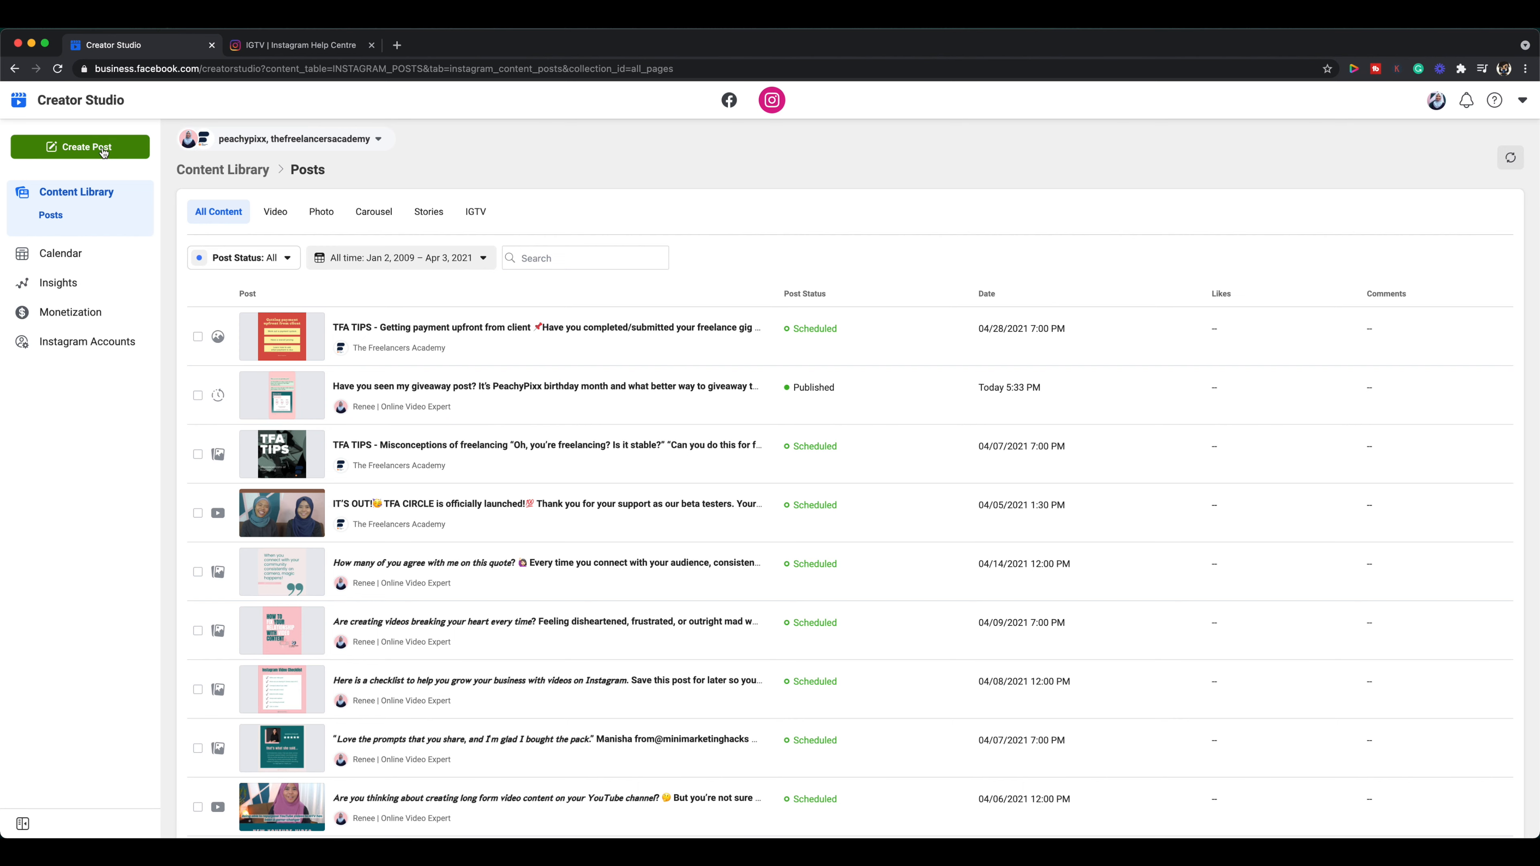
{"action": "left_click", "coordinate": [103, 148]}
{"action": "left_click", "coordinate": [54, 206]}
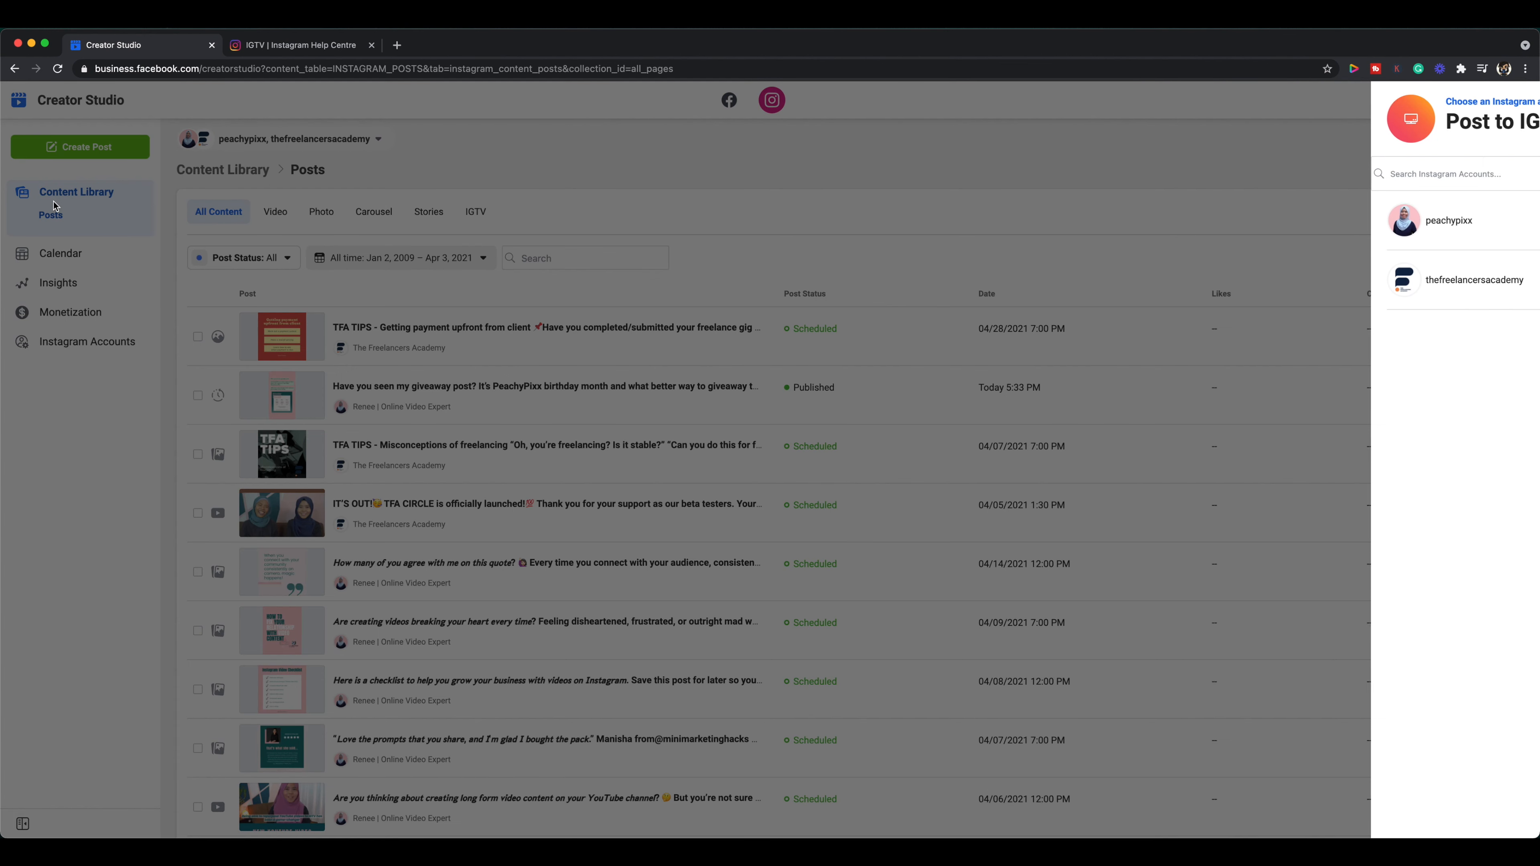
{"action": "left_click", "coordinate": [1284, 231]}
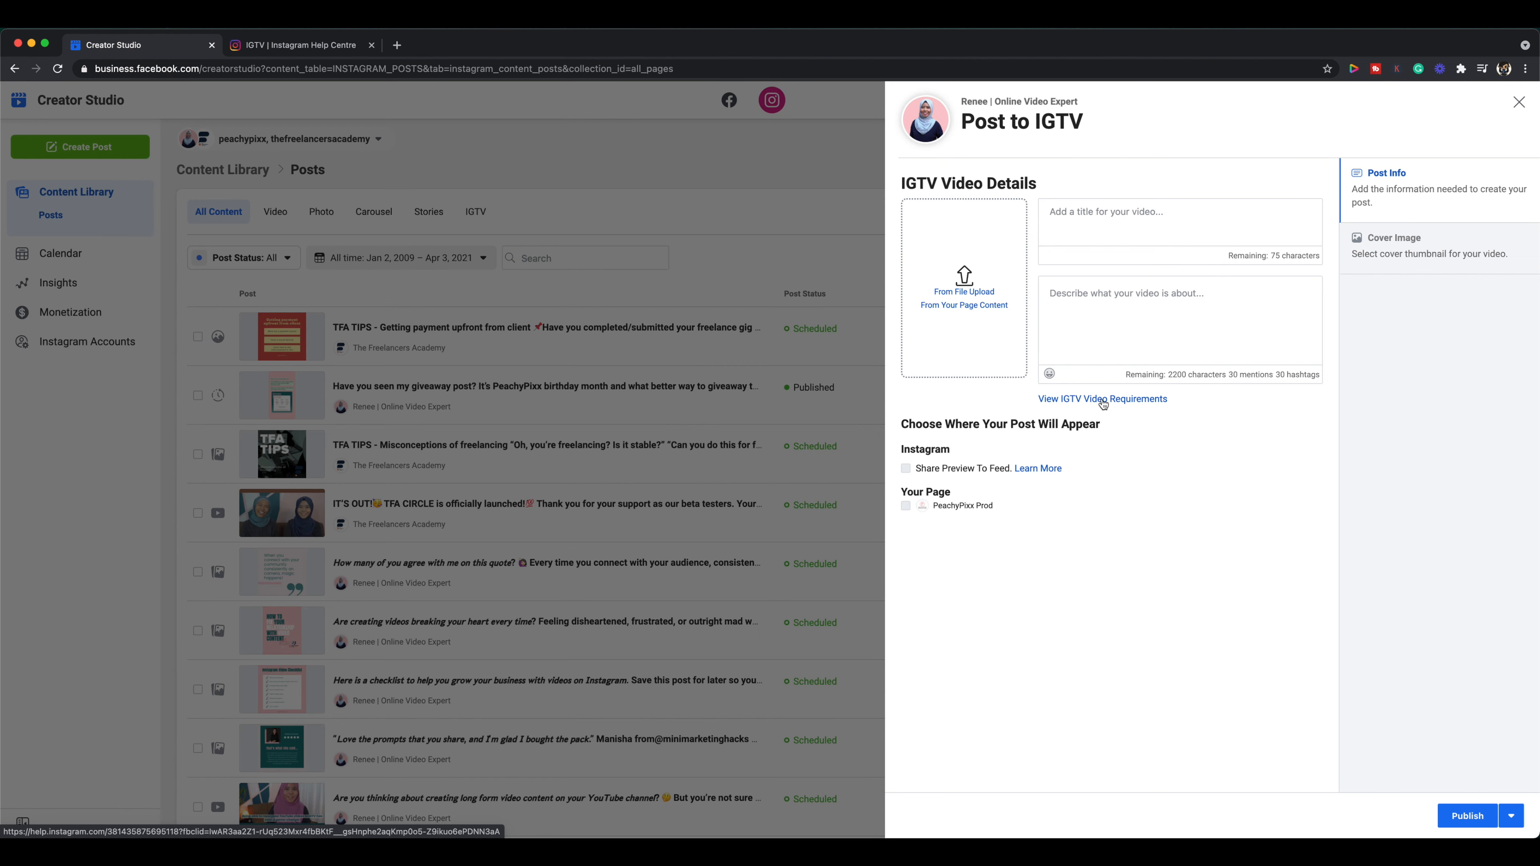
Step: Examine the video length requirements on the IGTV page of the Instagram Help Centre
{"action": "left_click", "coordinate": [320, 49]}
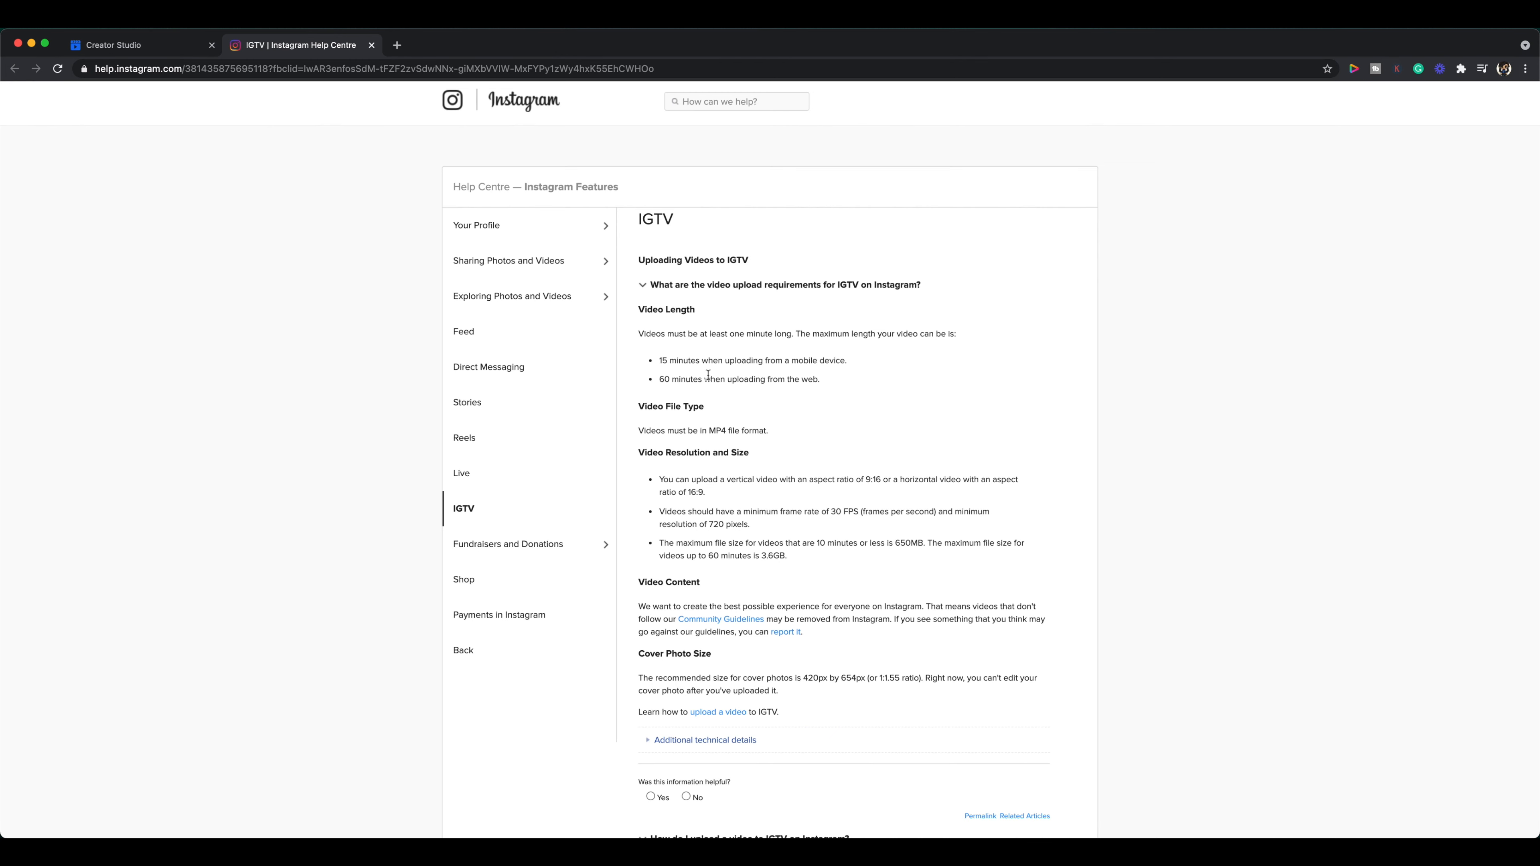
{"action": "left_click_drag", "start_coordinate": [730, 334], "coordinate": [949, 338]}
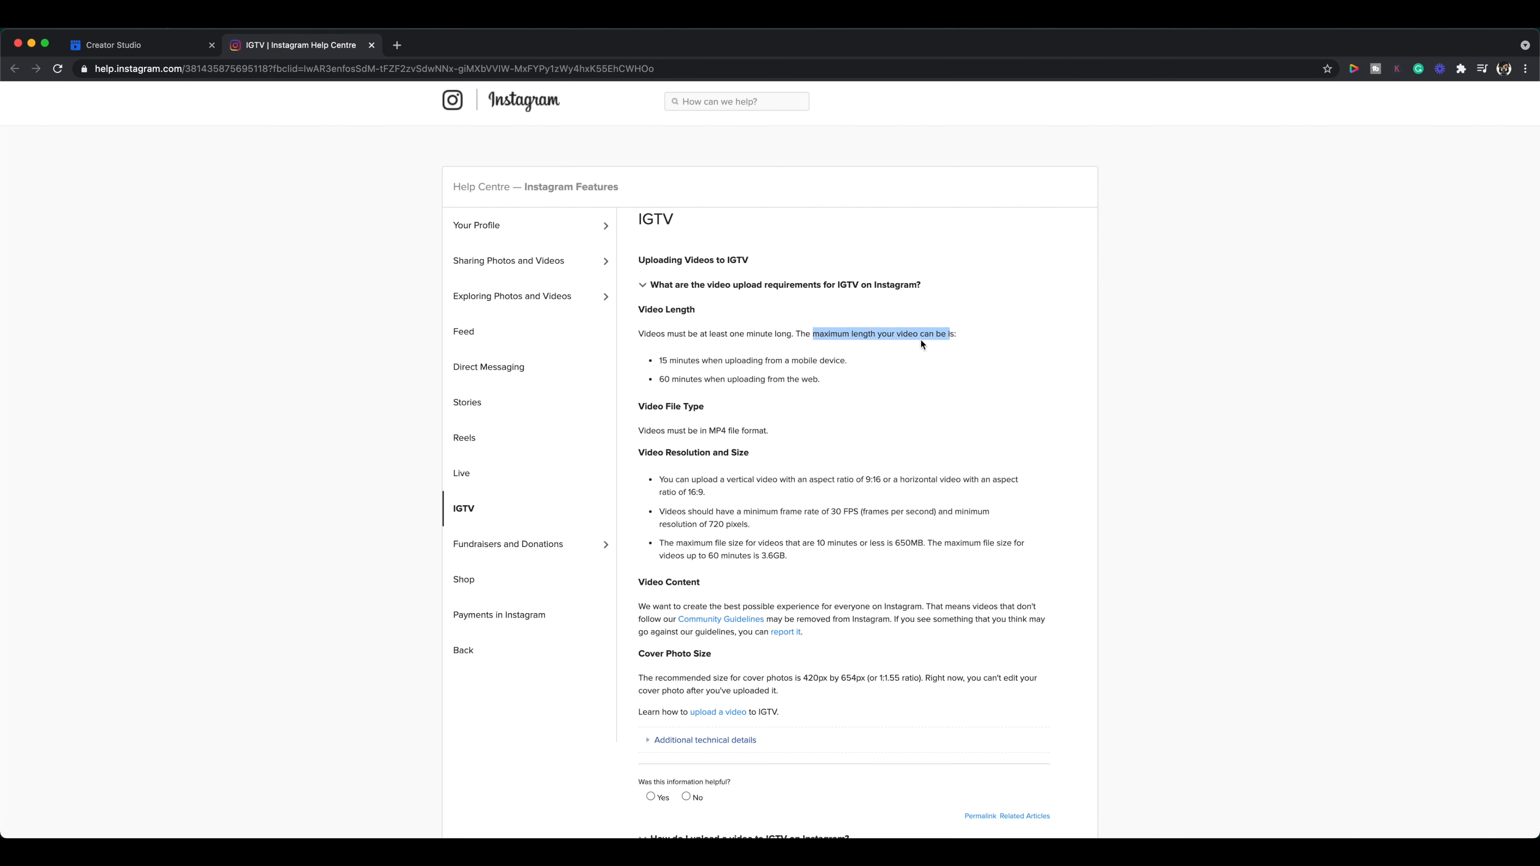